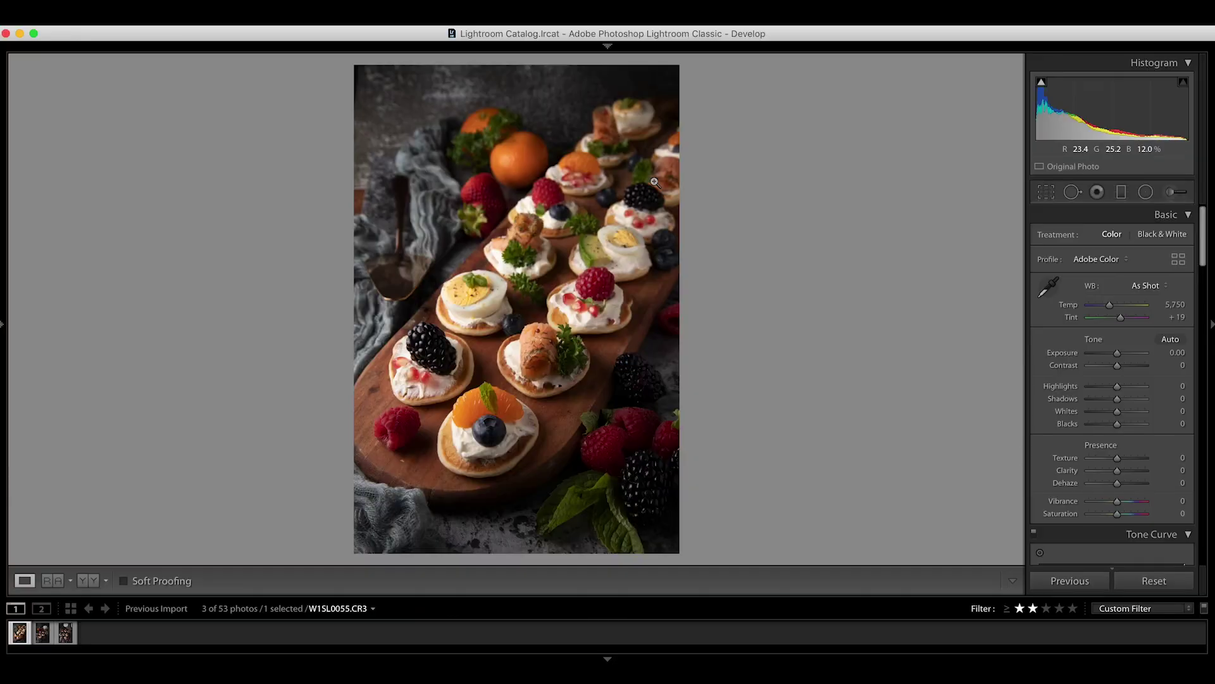
Flip between the wooden-board, coffee-and-blini and overhead blini photos to compare them
mouse_move(543, 37)
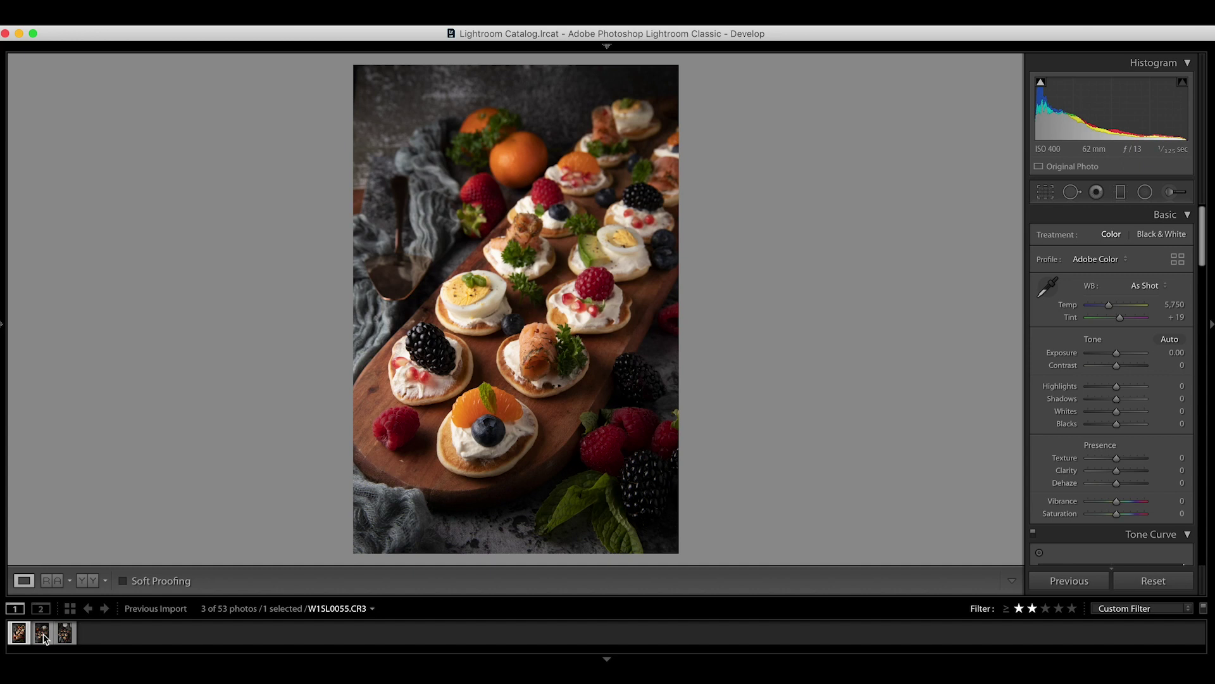
left_click(42, 633)
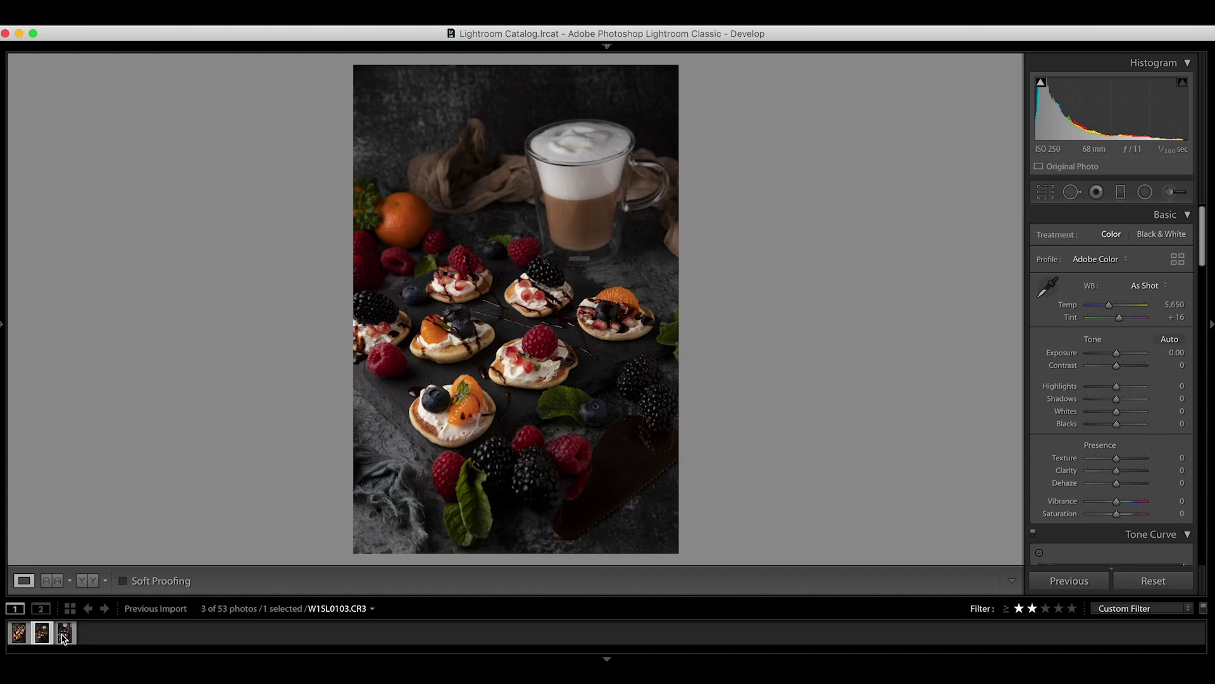
left_click(65, 634)
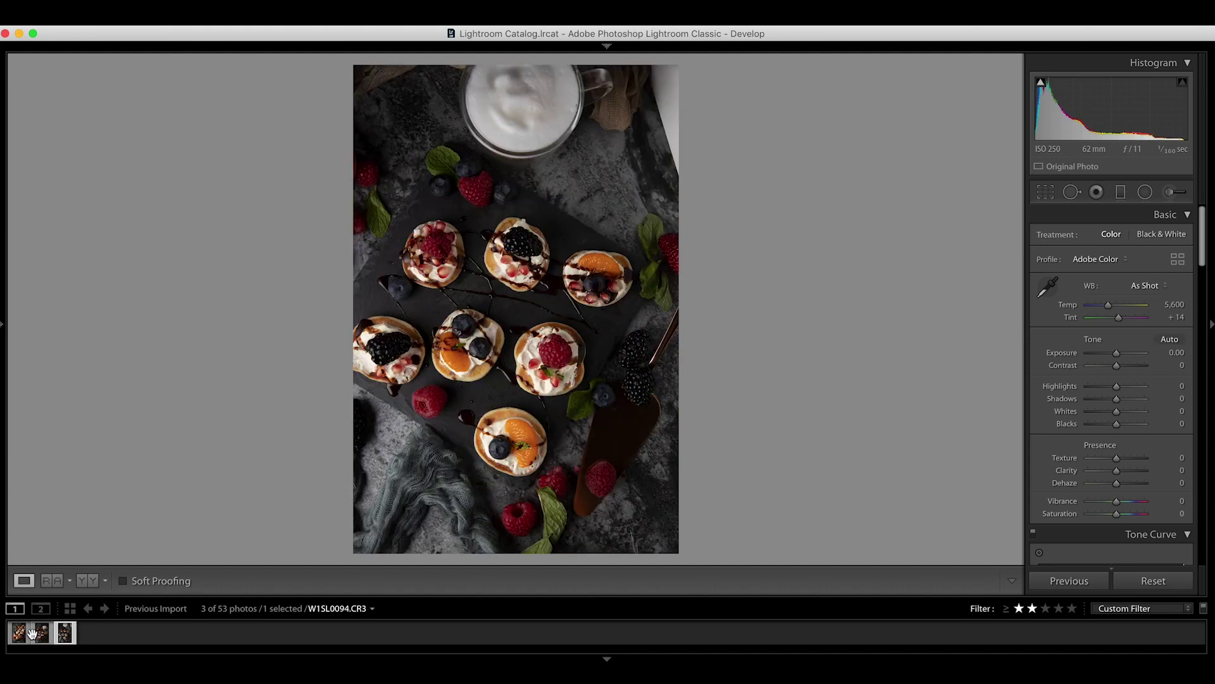
left_click(22, 636)
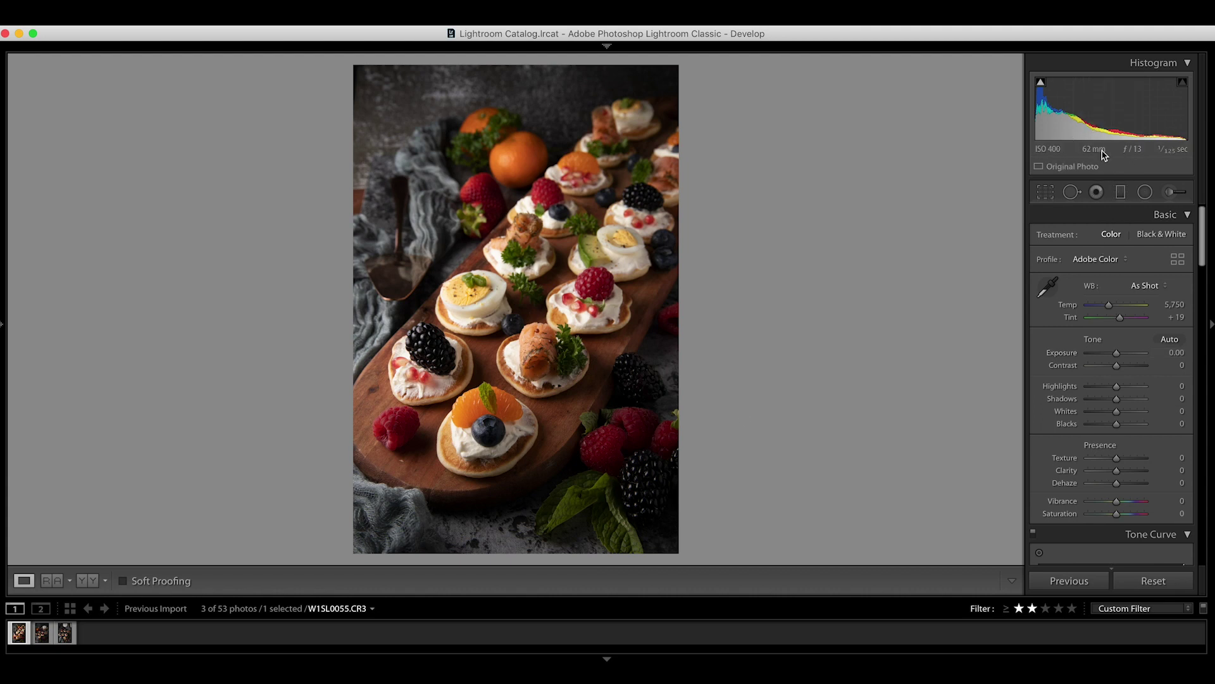
left_click(44, 636)
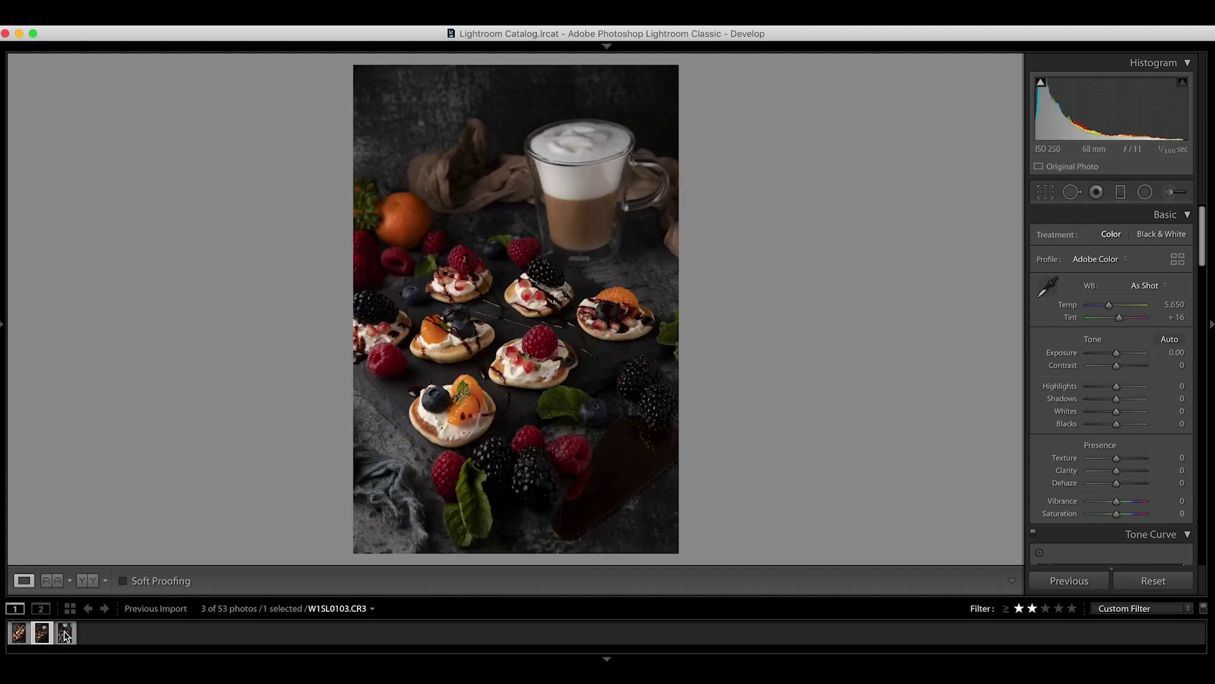
left_click(65, 635)
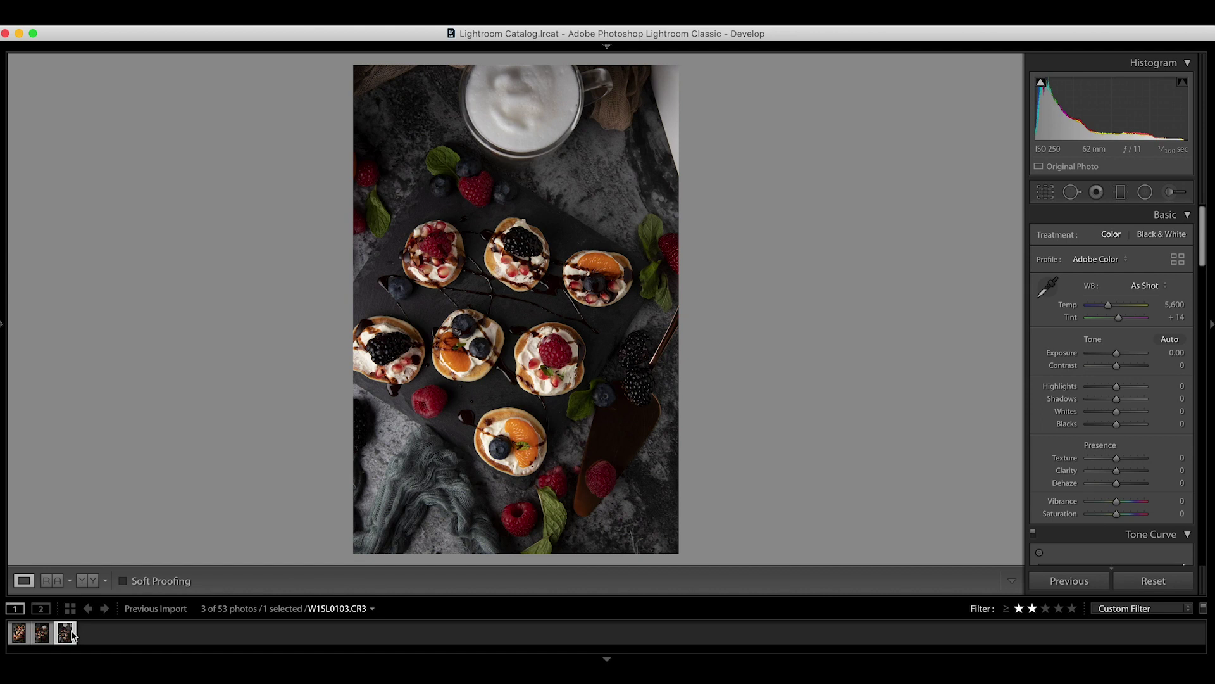
left_click(14, 638)
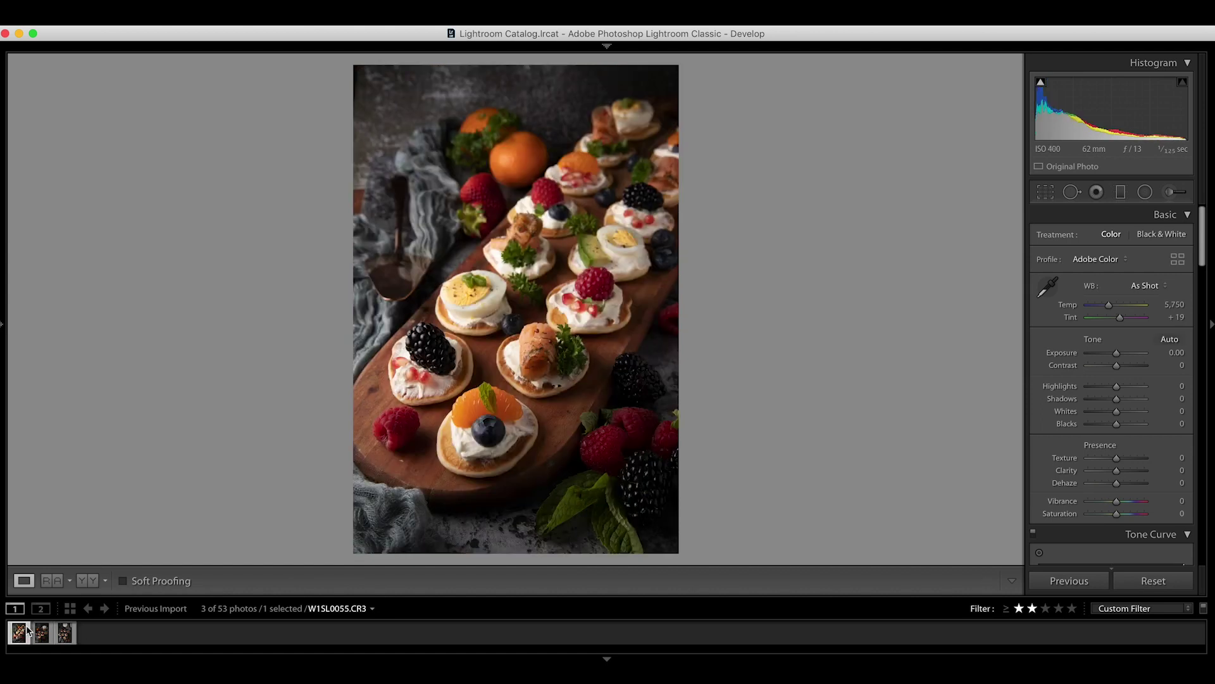
left_click(42, 633)
Zoom in on the coffee and overhead photos' blini, then return to the wooden-board photo
left_click(674, 425)
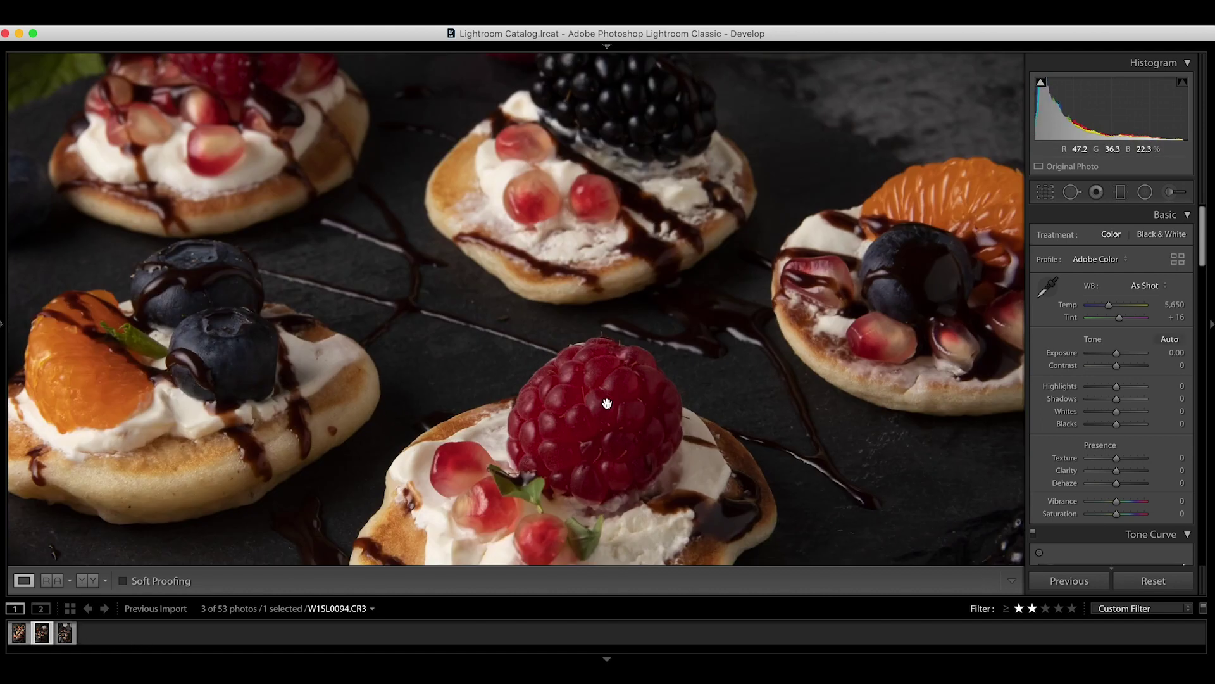
left_click_drag(674, 426, 736, 484)
left_click(735, 484)
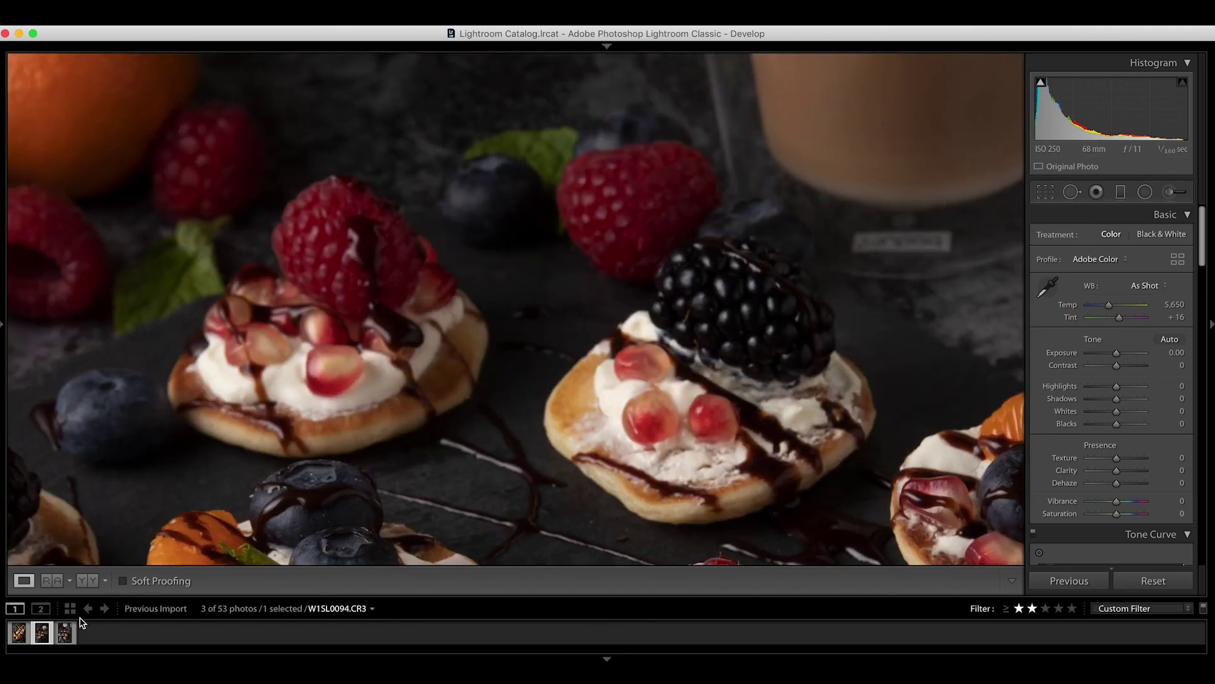
left_click(65, 632)
left_click(529, 352)
left_click(708, 353)
left_click(530, 272)
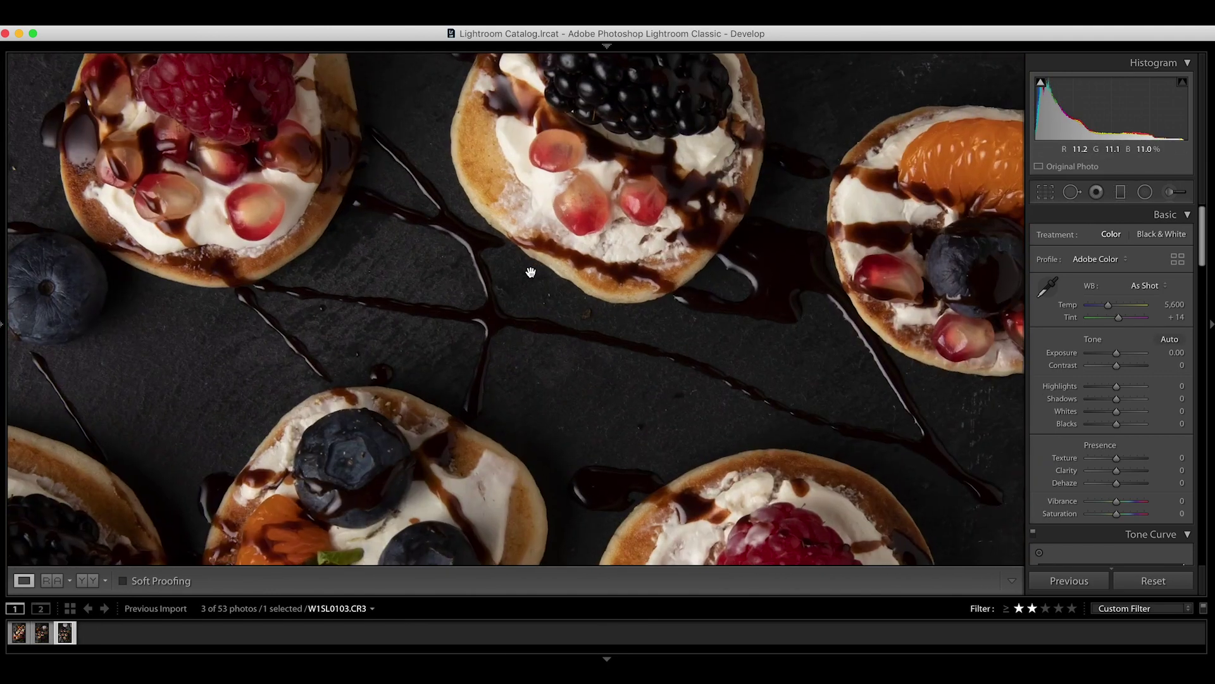
left_click_drag(529, 272, 820, 385)
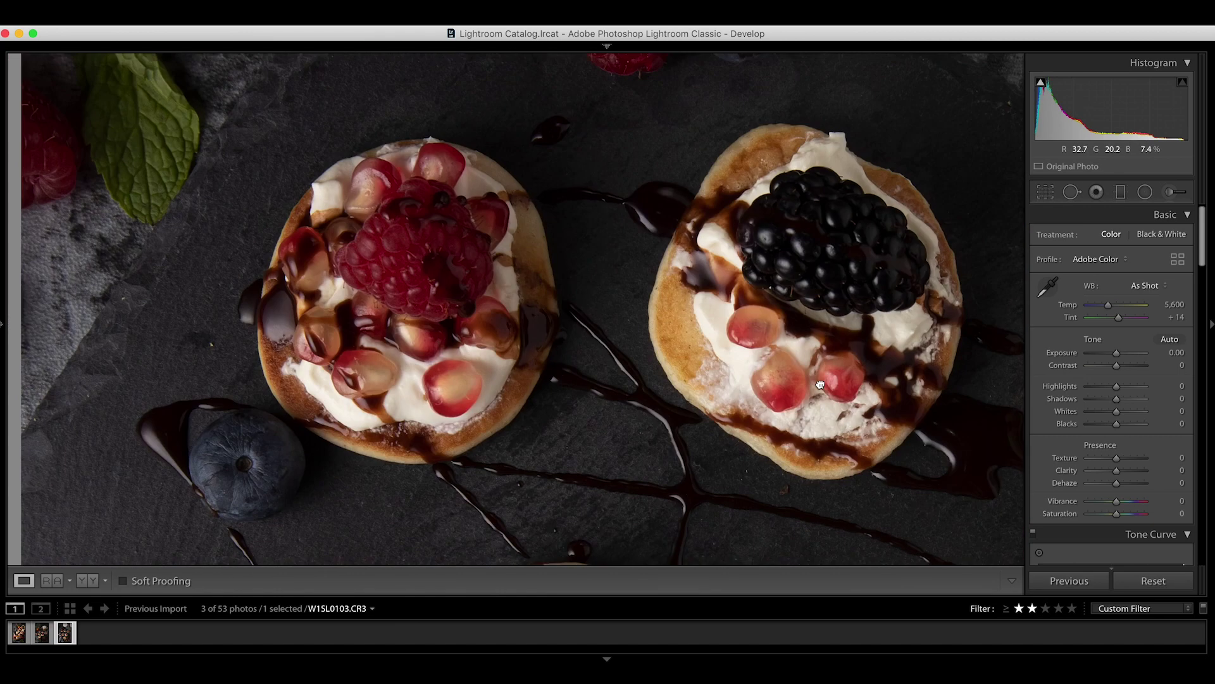
left_click(587, 462)
left_click(42, 633)
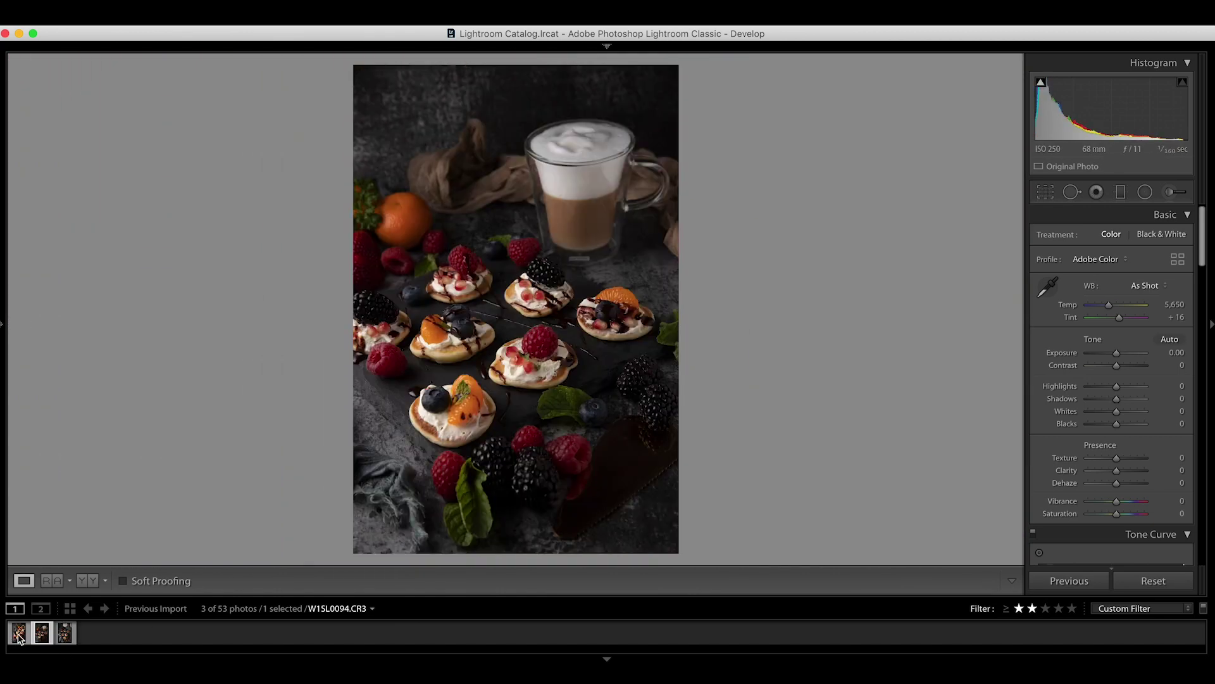
left_click(19, 636)
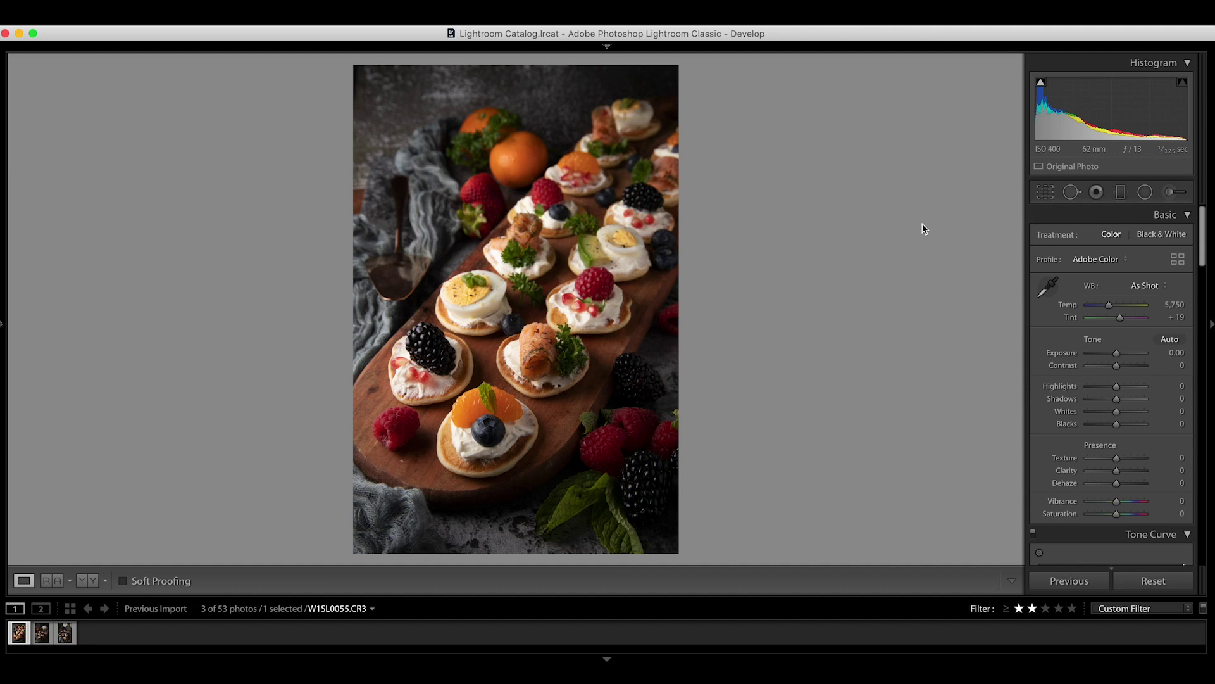
Apply Auto white balance, then fine-tune Temp to 5,245 and Tint to +21
left_click(1138, 295)
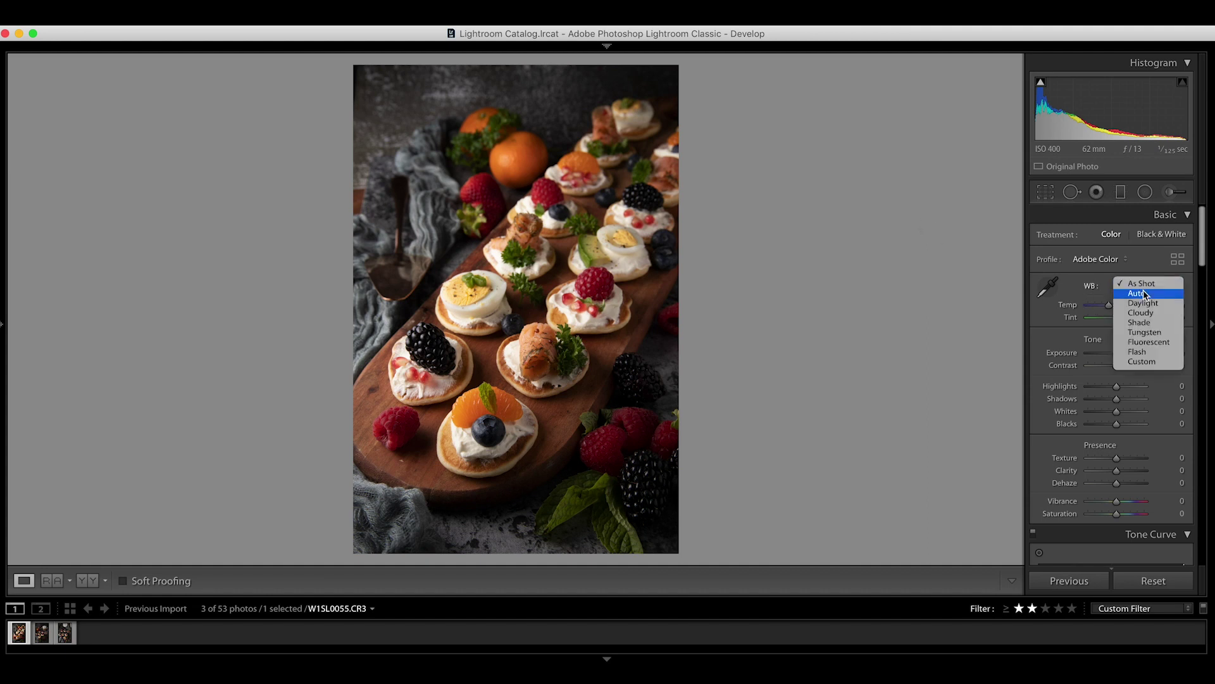
left_click(1142, 295)
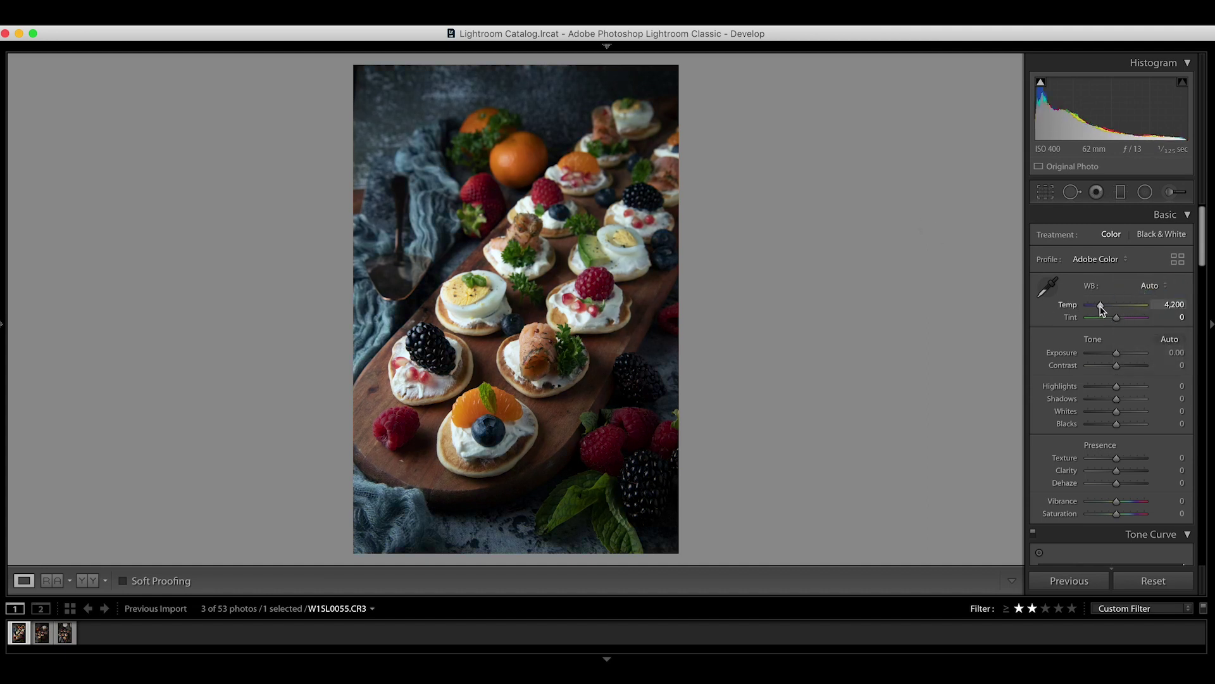
left_click_drag(1101, 308, 1102, 309)
left_click_drag(1103, 308, 1109, 308)
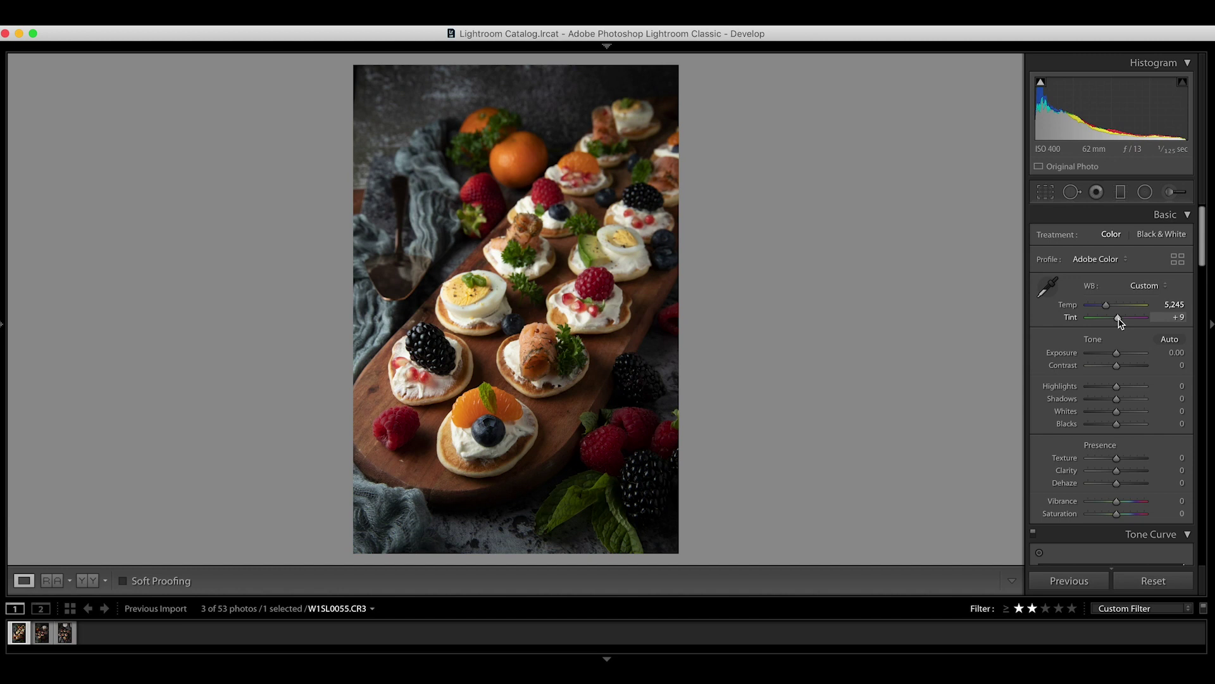
left_click_drag(1120, 322, 1122, 323)
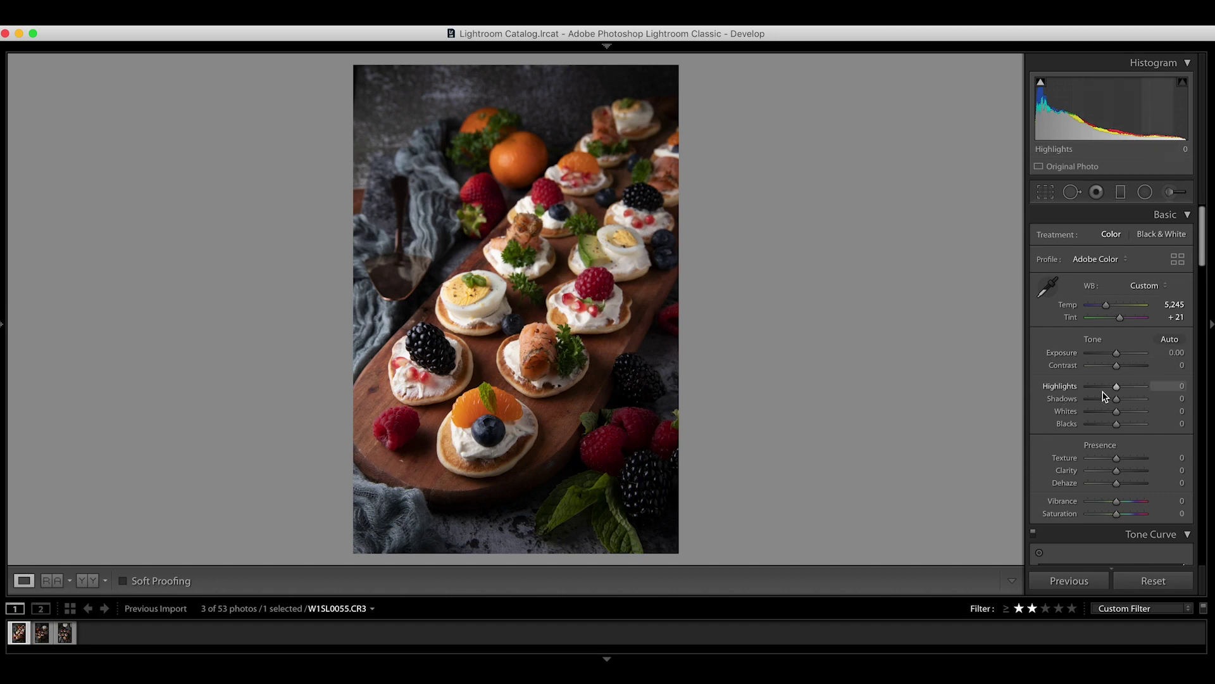
Set Highlights to -50, inspect the egg and raspberry blini close up, then set Contrast to -57
left_click_drag(1118, 392, 1102, 390)
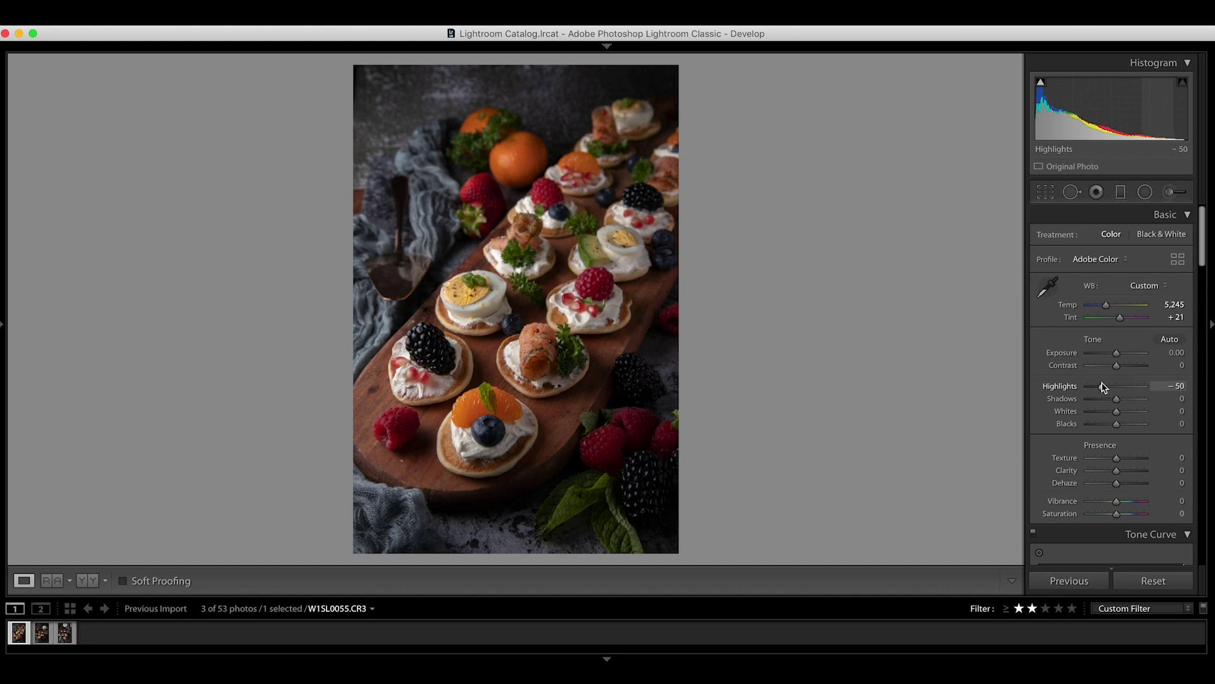
left_click_drag(1102, 387, 1112, 429)
left_click(613, 323)
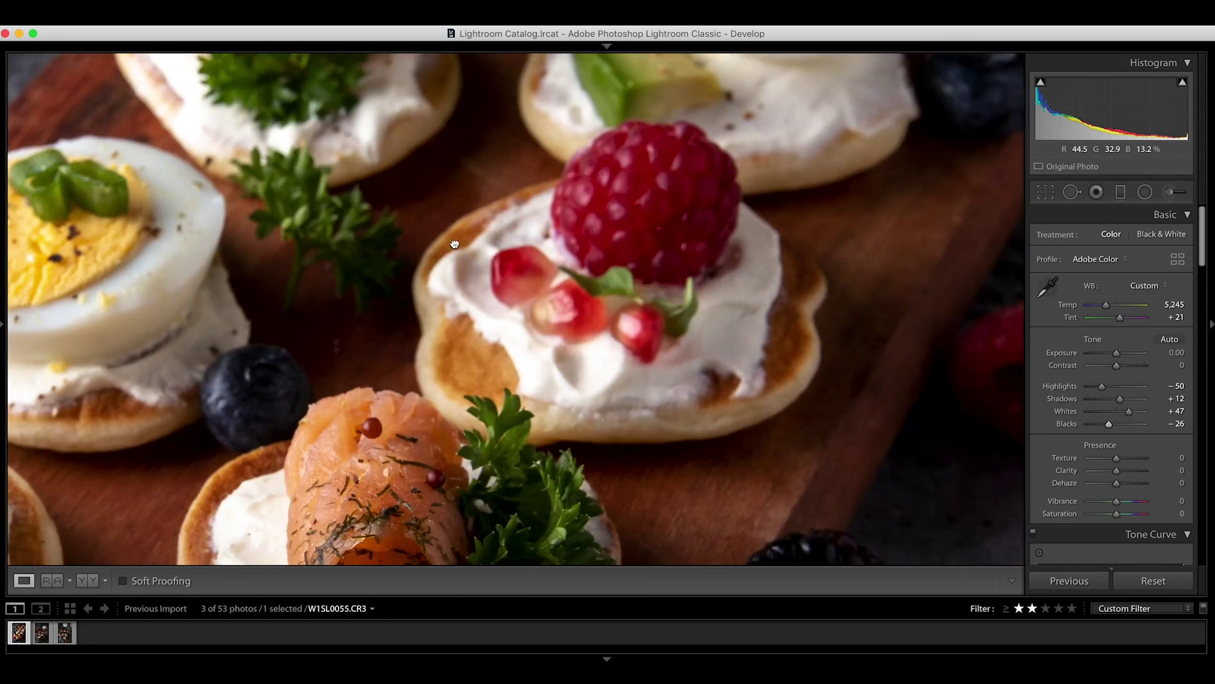
left_click_drag(455, 244, 781, 314)
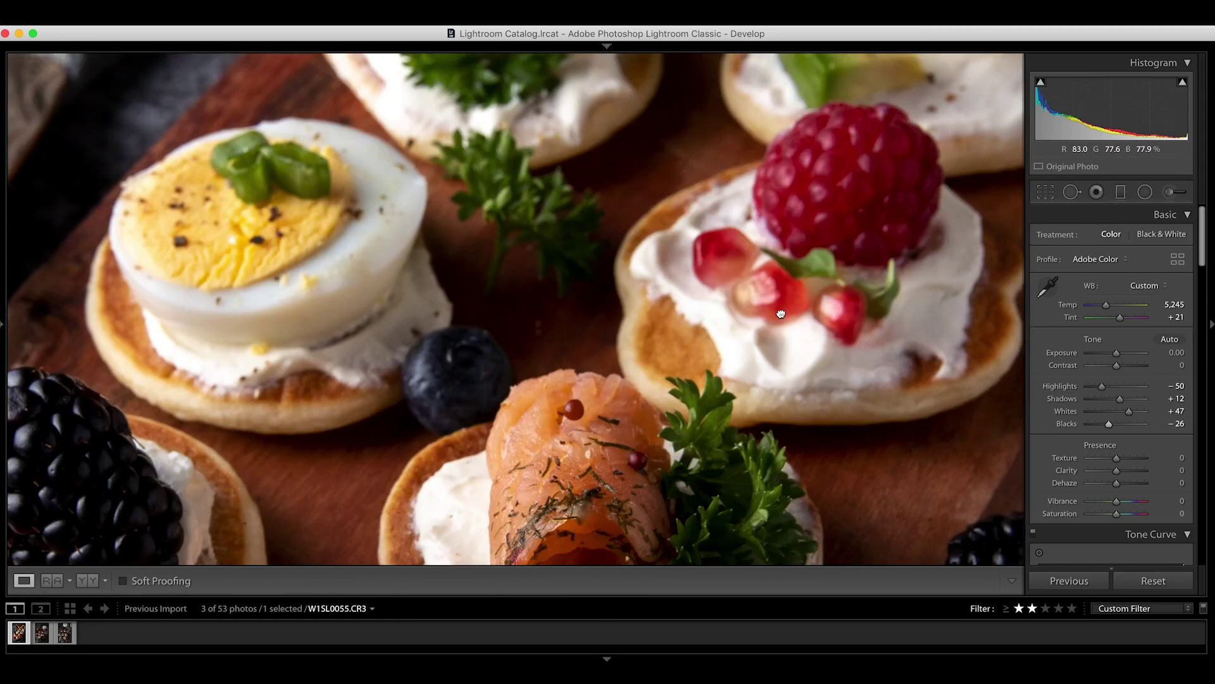
left_click(782, 314)
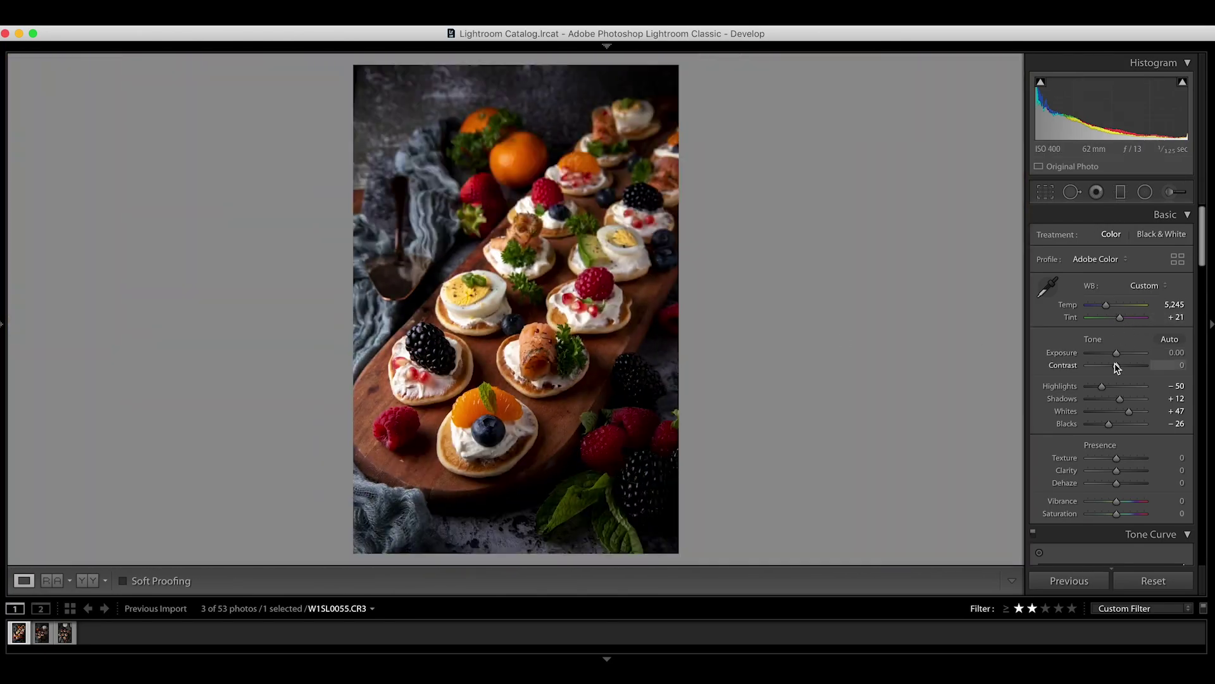
left_click_drag(1117, 367, 1086, 366)
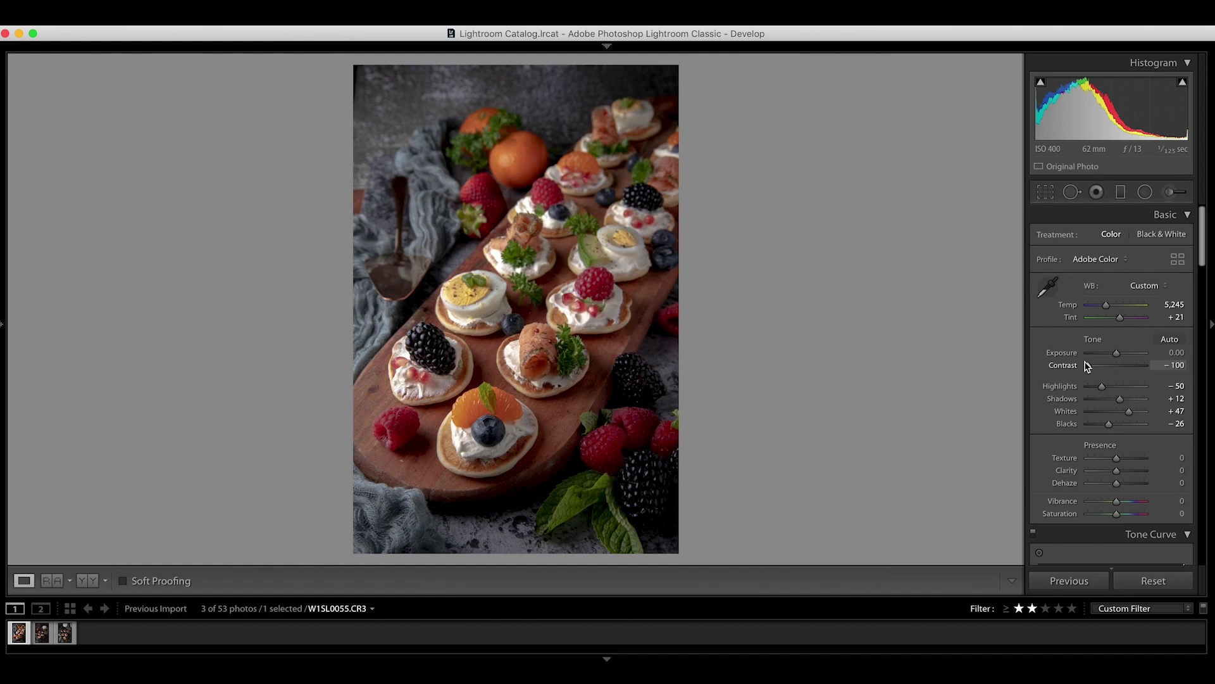
left_click_drag(1087, 367, 1122, 362)
In Presence, raise Clarity to +30 and Vibrance to +14, then drop Contrast to -100
scroll(1110, 388, "down", 3)
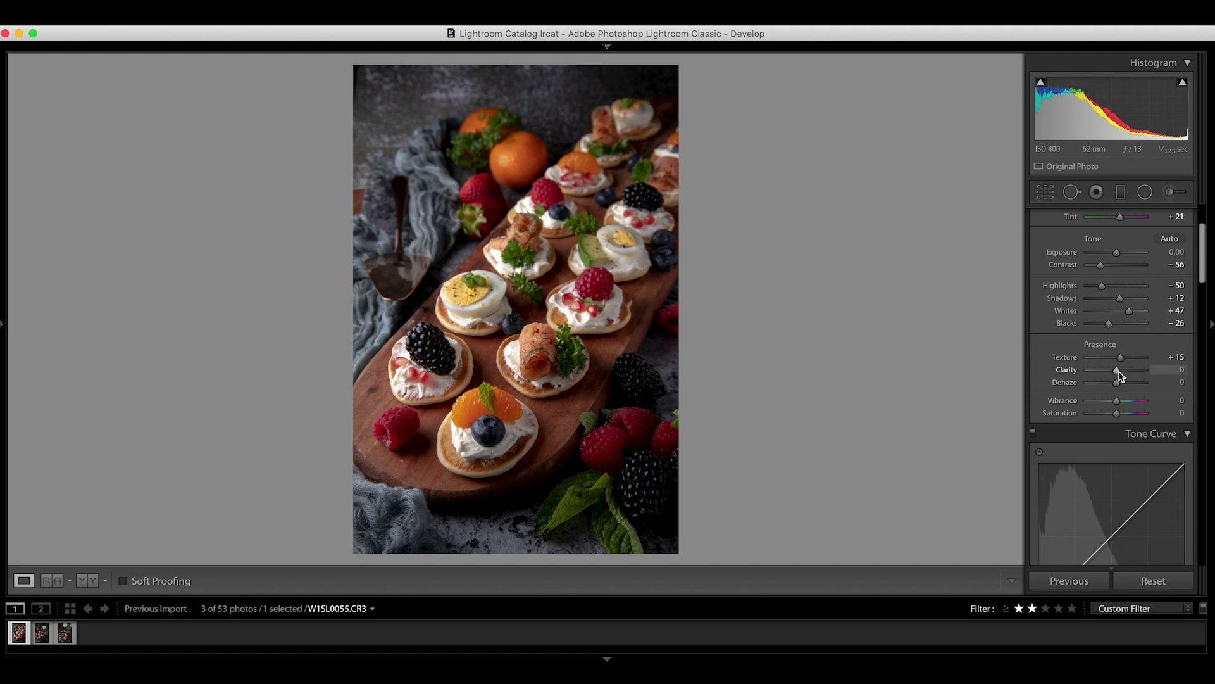
left_click_drag(1117, 374, 1129, 375)
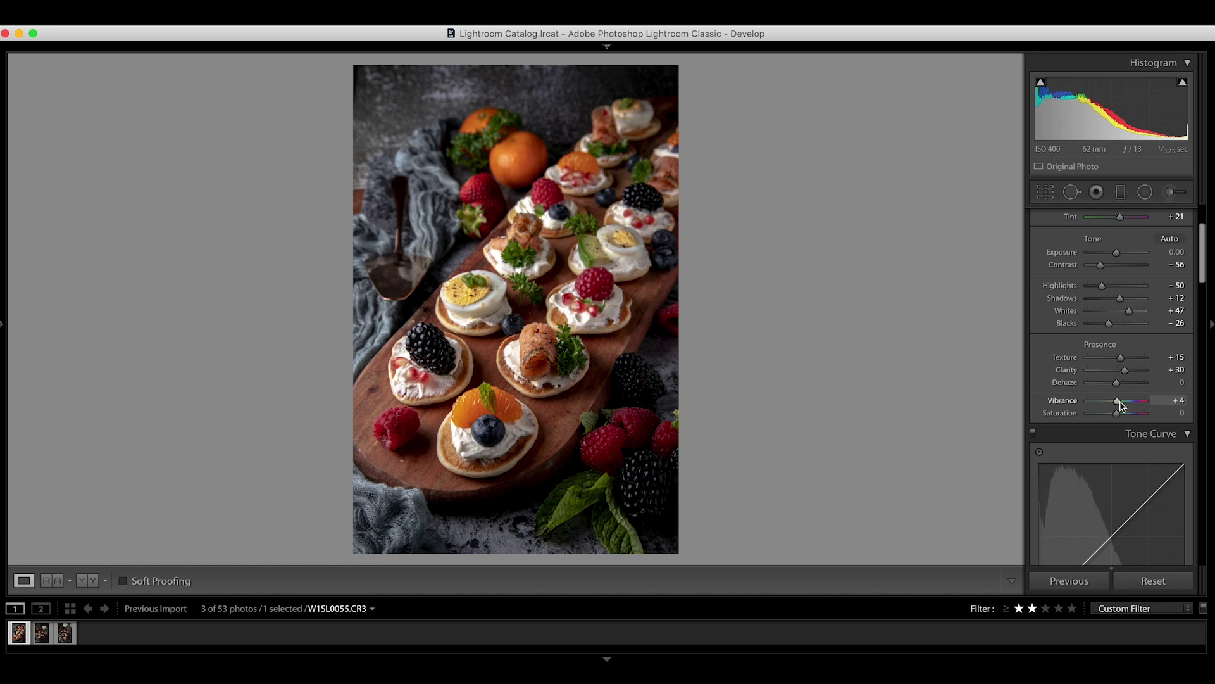
left_click_drag(1121, 401, 1125, 383)
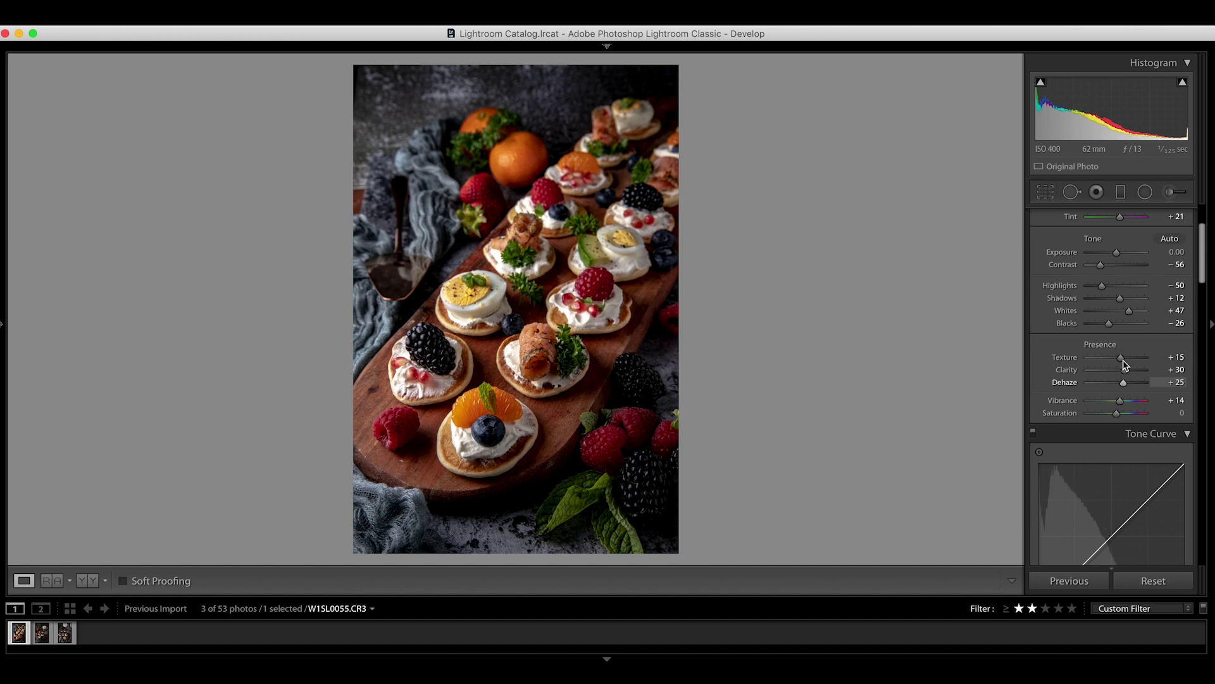
left_click_drag(1102, 266, 1086, 265)
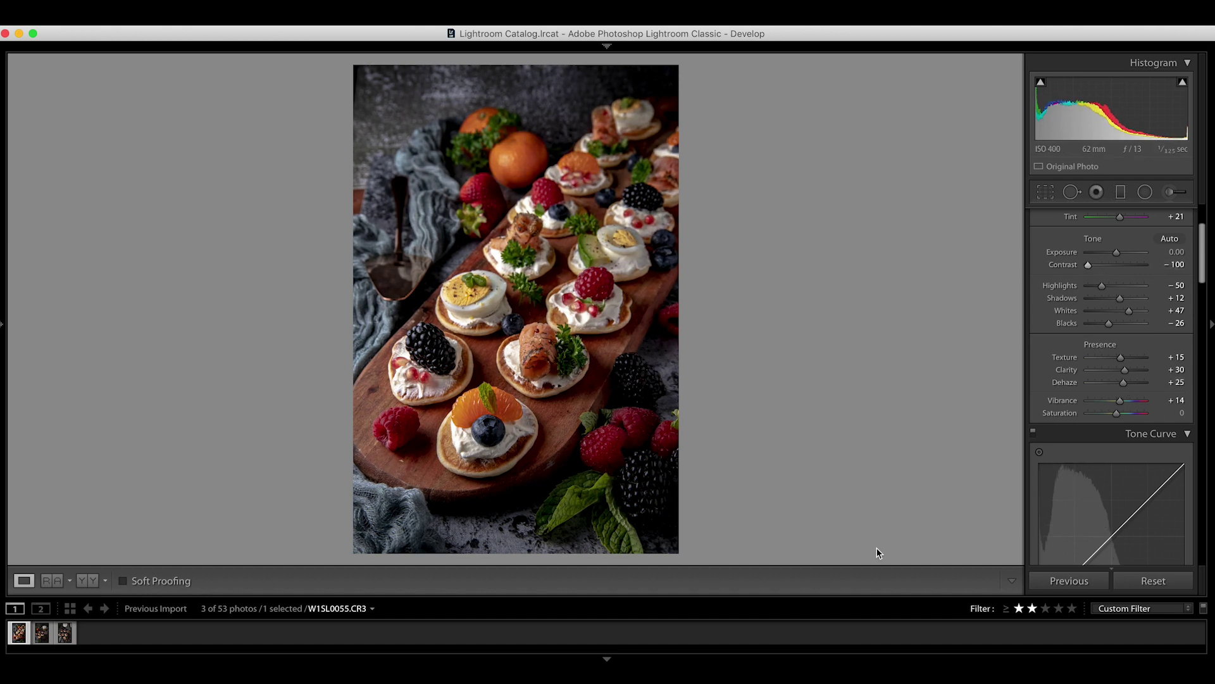
Boost Red and Orange saturation and push Green saturation to +100
scroll(1066, 401, "down", 8)
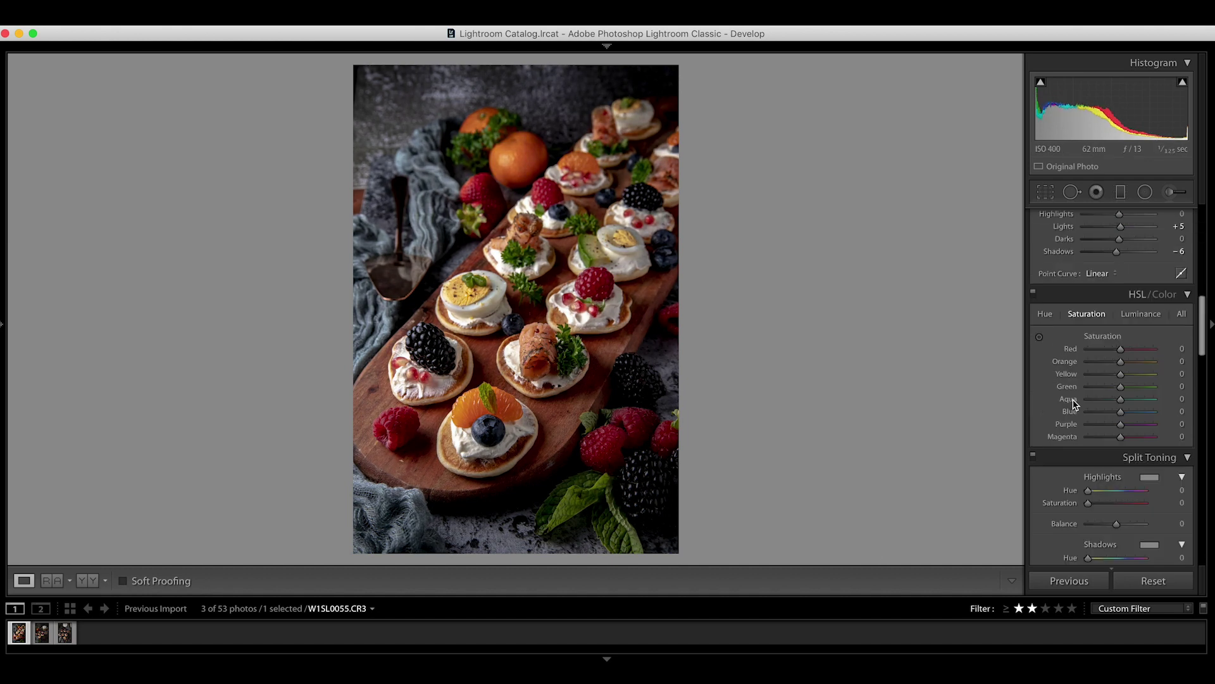
left_click_drag(1120, 349, 1139, 352)
left_click_drag(1121, 362, 1138, 365)
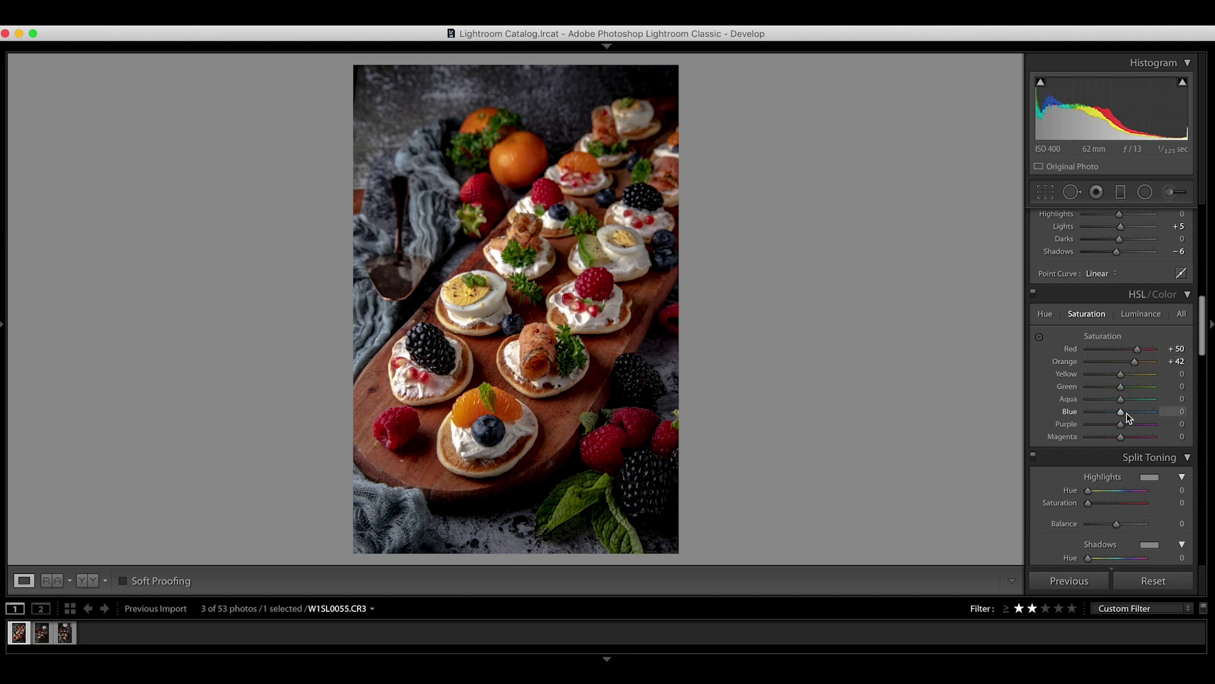
left_click_drag(1121, 388, 1155, 383)
In the Luminance tab, set Red to +30, Orange to +11 and Yellow to +39
left_click(1141, 314)
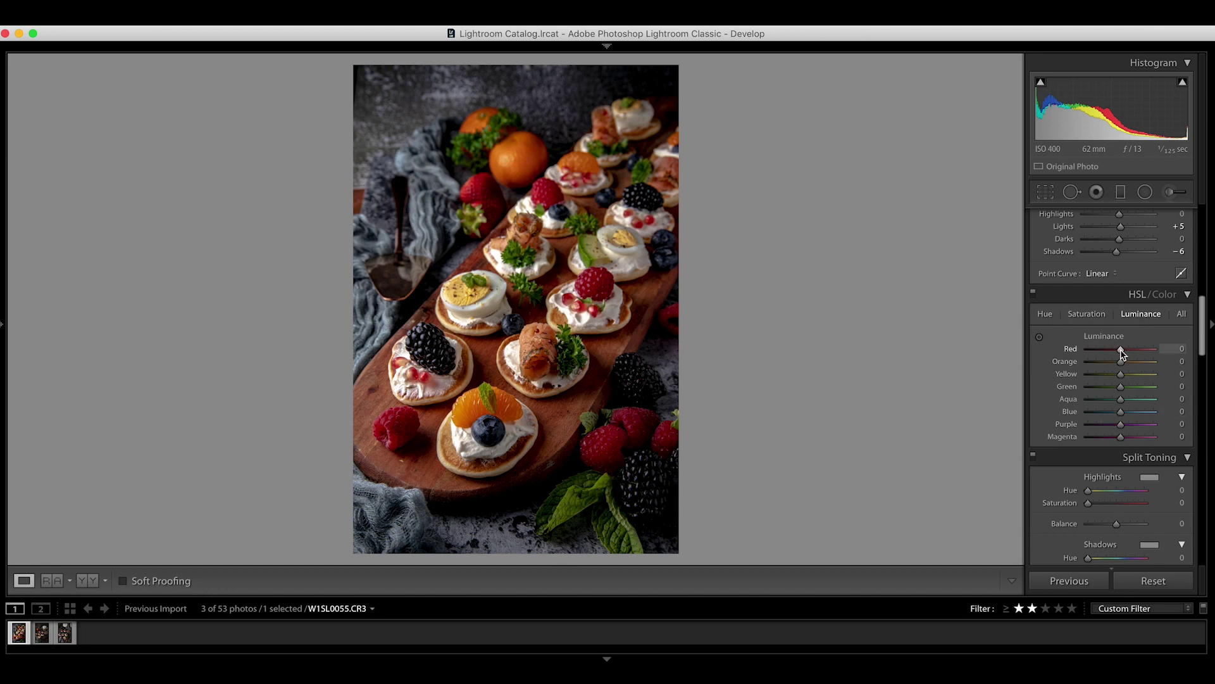
mouse_move(1121, 350)
left_mouse_down()
mouse_move(1133, 348)
mouse_move(1128, 367)
left_mouse_up()
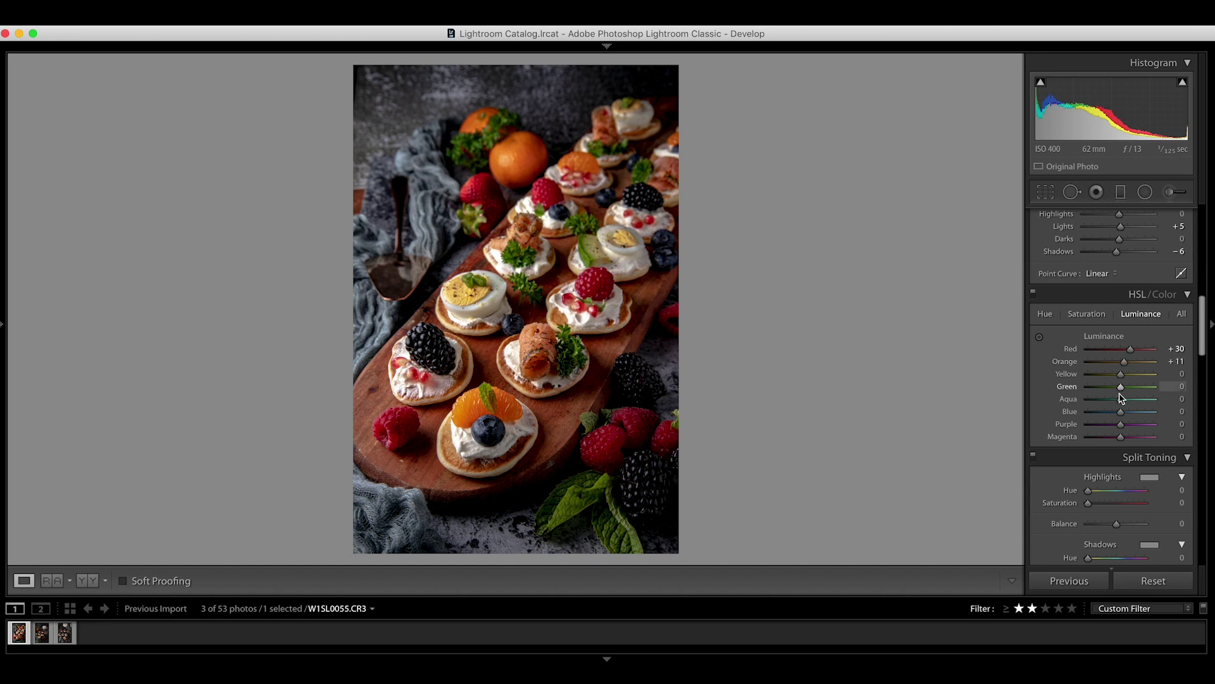
left_click_drag(1122, 379, 1133, 375)
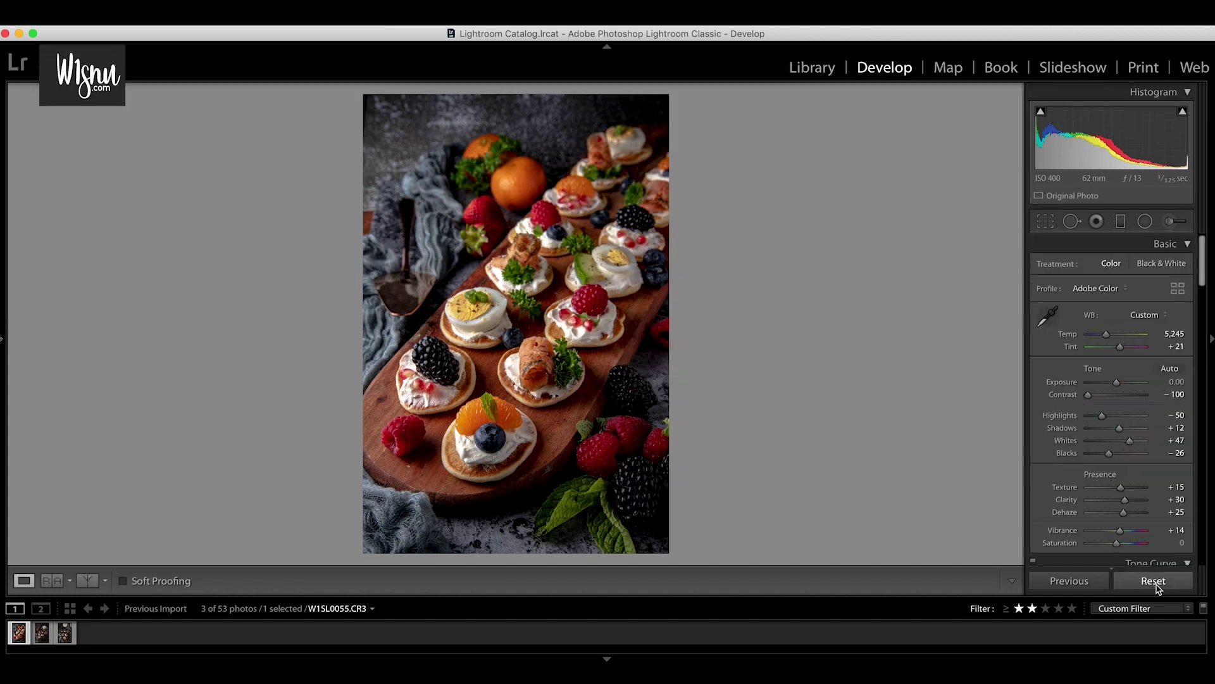
Compare the edits against the reset look twice, undoing each reset, then show W1SL0094
left_click(1153, 581)
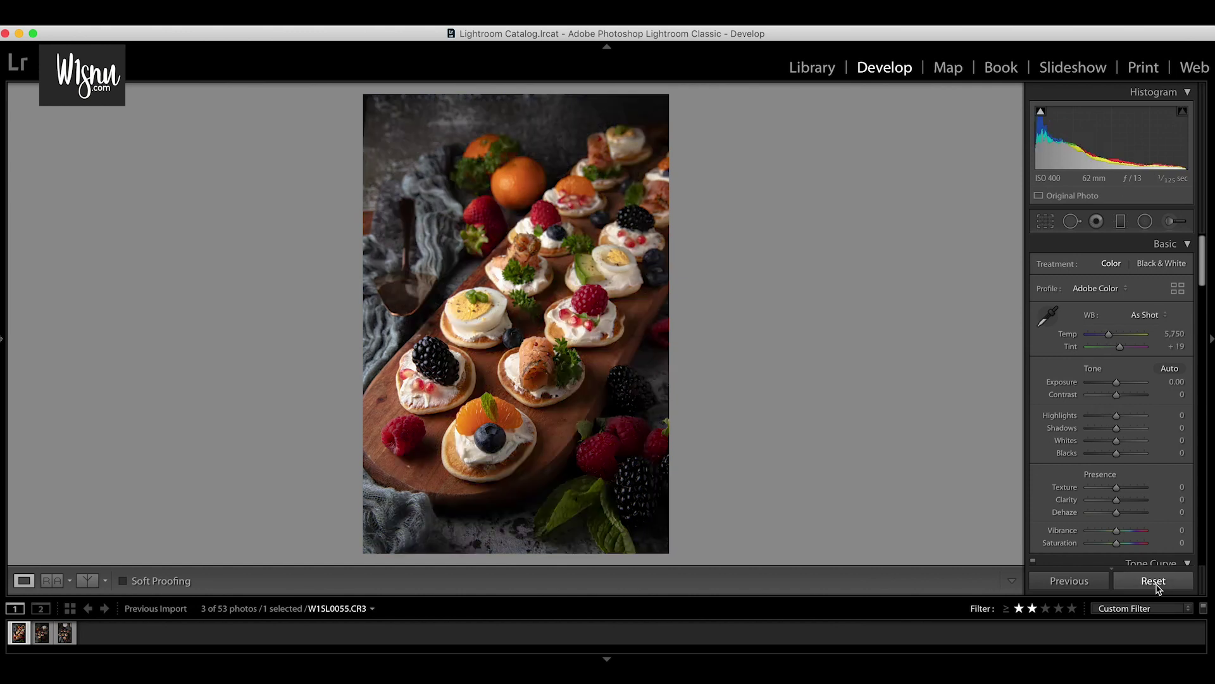
key("super+z")
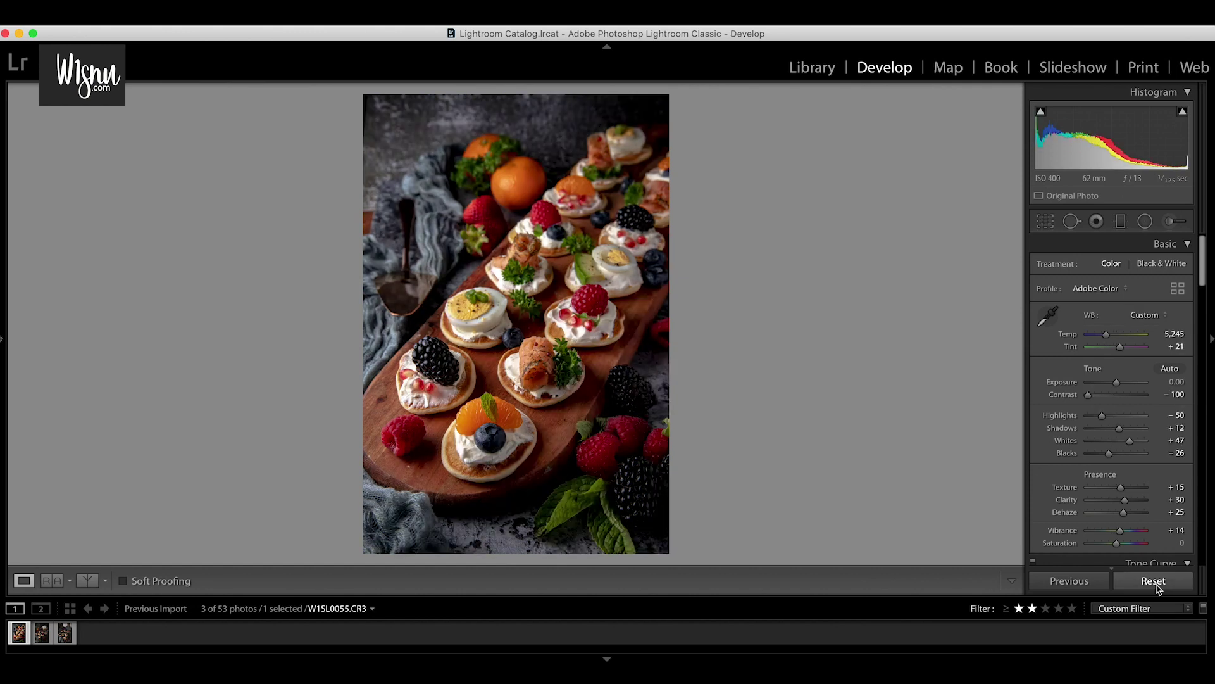
left_click(1154, 581)
key("super+z")
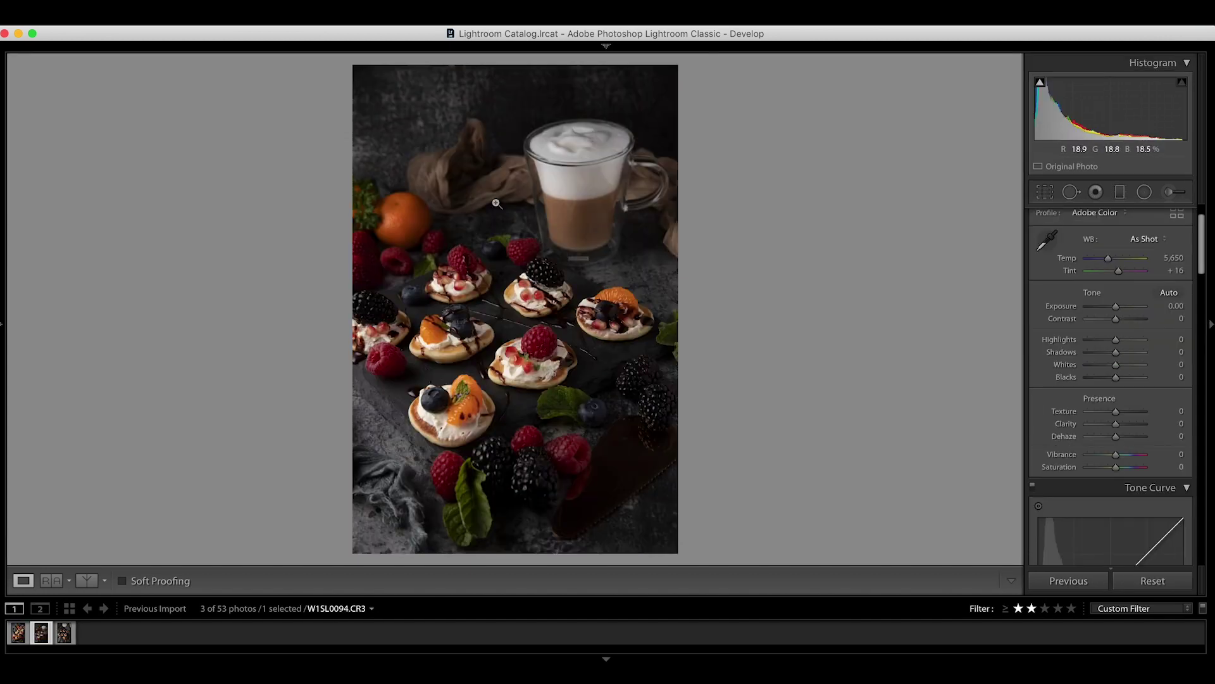
left_click(448, 244)
Copy all develop settings from the wooden-board blini photo
left_click(447, 244)
left_click(16, 634)
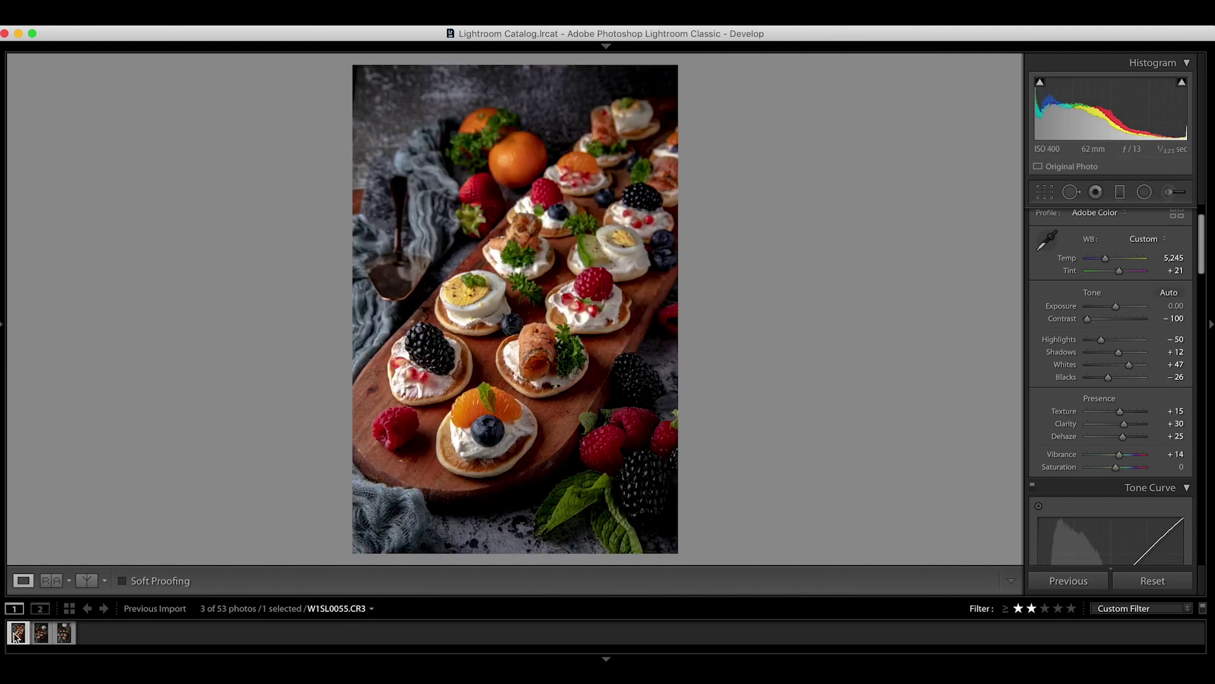
key("super+shift+c")
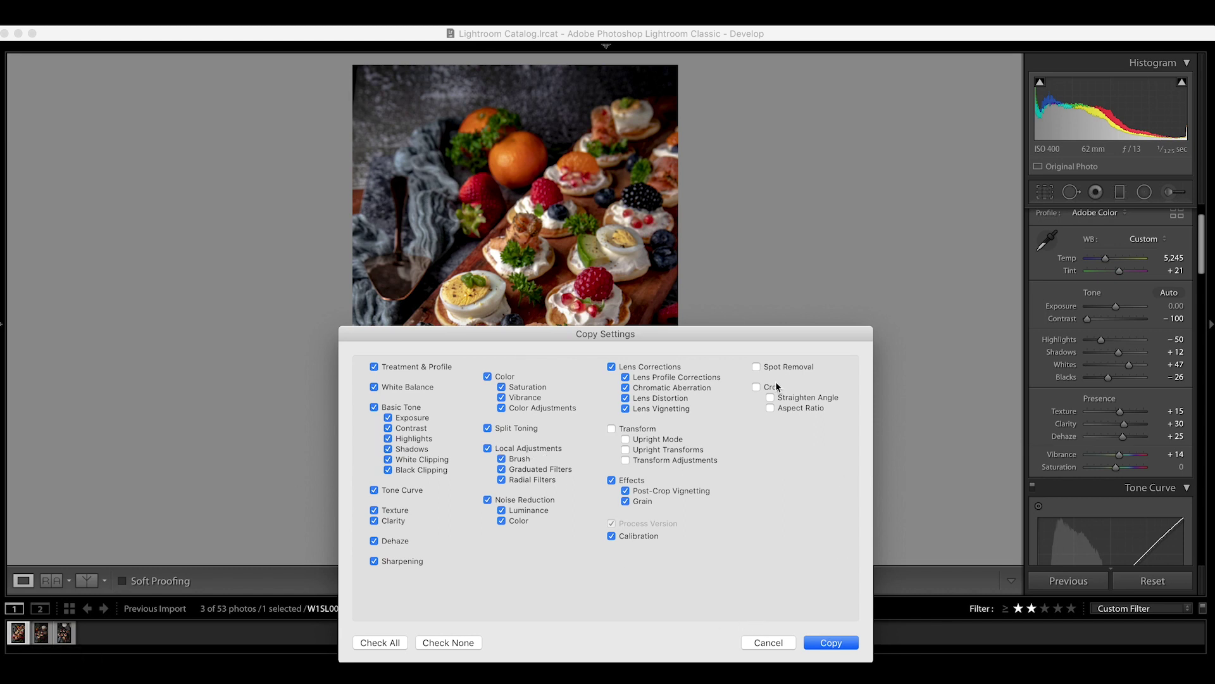
left_click(816, 642)
Paste the copied settings onto W1SL0094 via Settings > Paste Settings
key("Right")
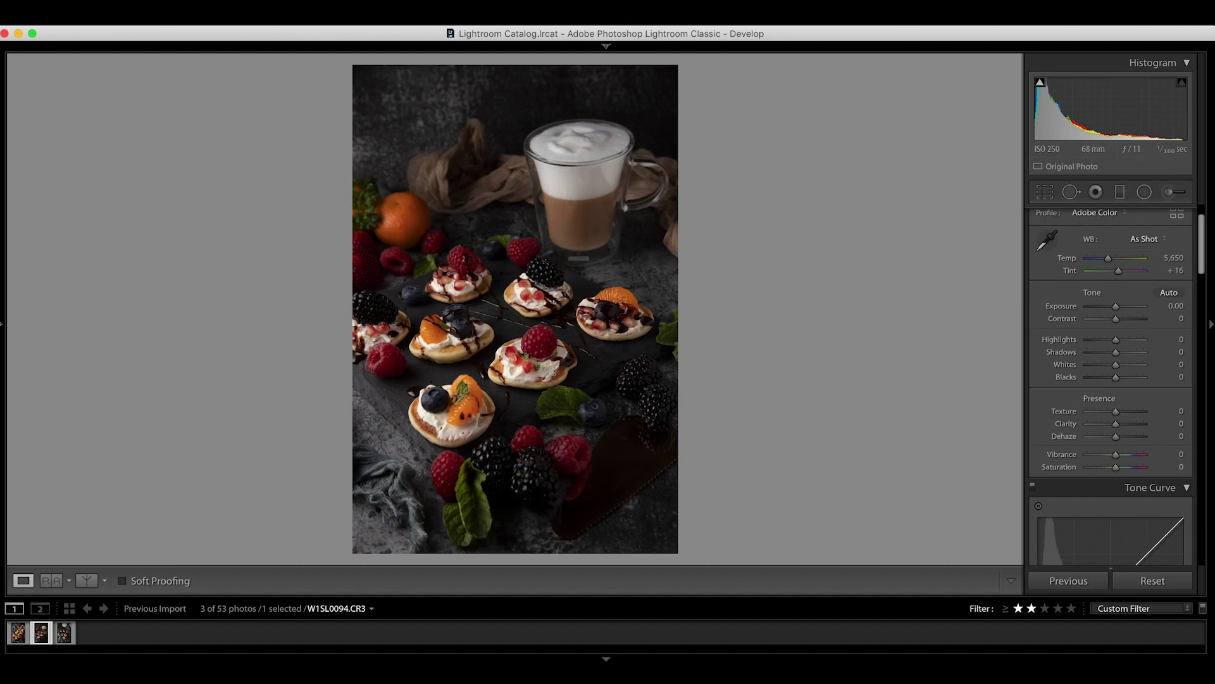
left_click(133, 10)
left_click(290, 85)
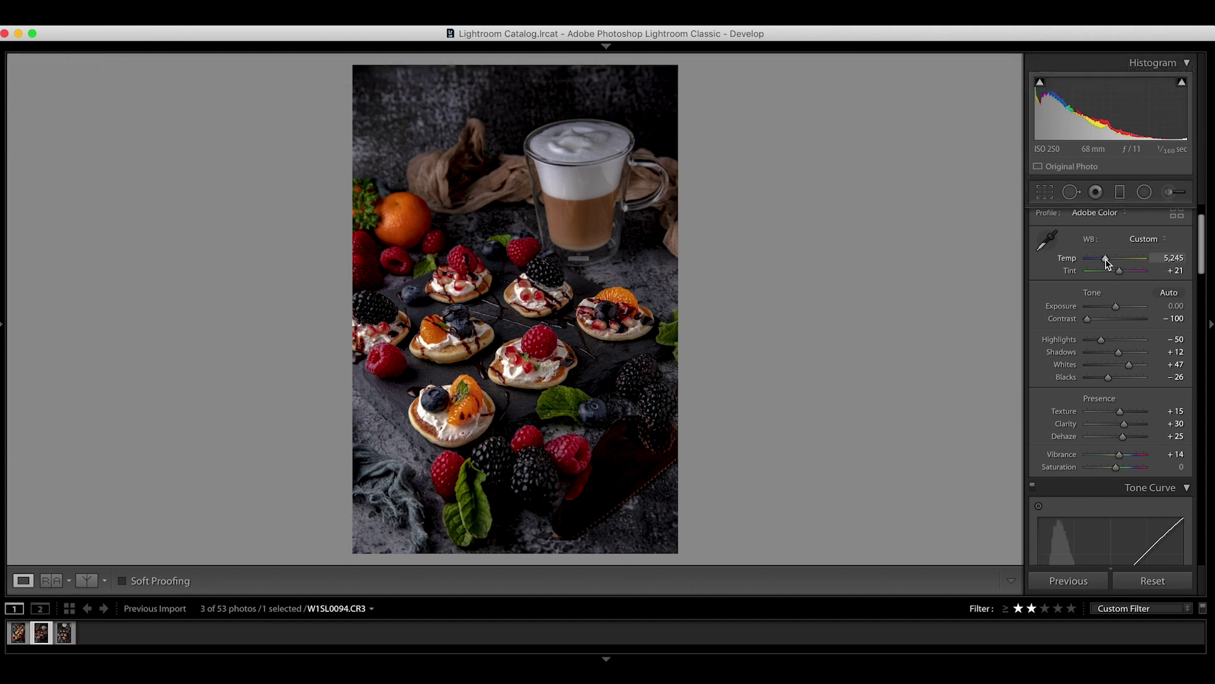
Cool Temp to 5,006 and bring Highlights to -22 on the coffee-cup photo
left_click_drag(1106, 263, 1116, 306)
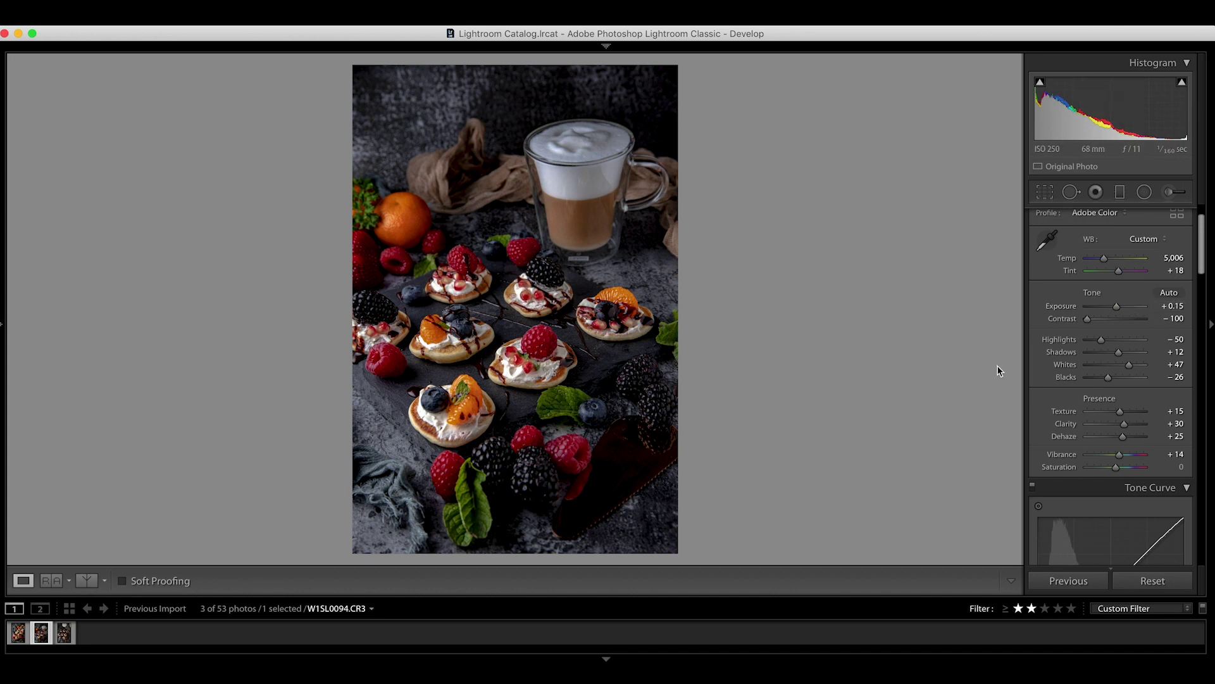
left_click_drag(1109, 345, 1109, 378)
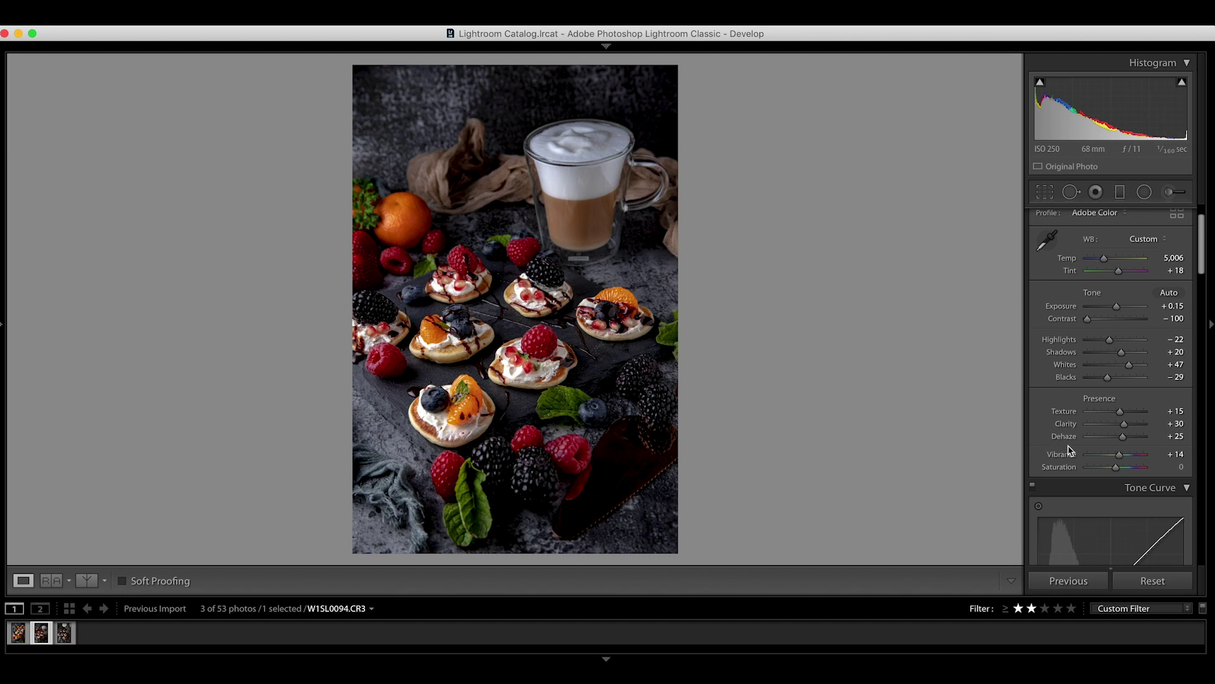
Set the HSL Yellow saturation to +31
scroll(1069, 454, "down", 5)
left_click_drag(1119, 447, 1136, 451)
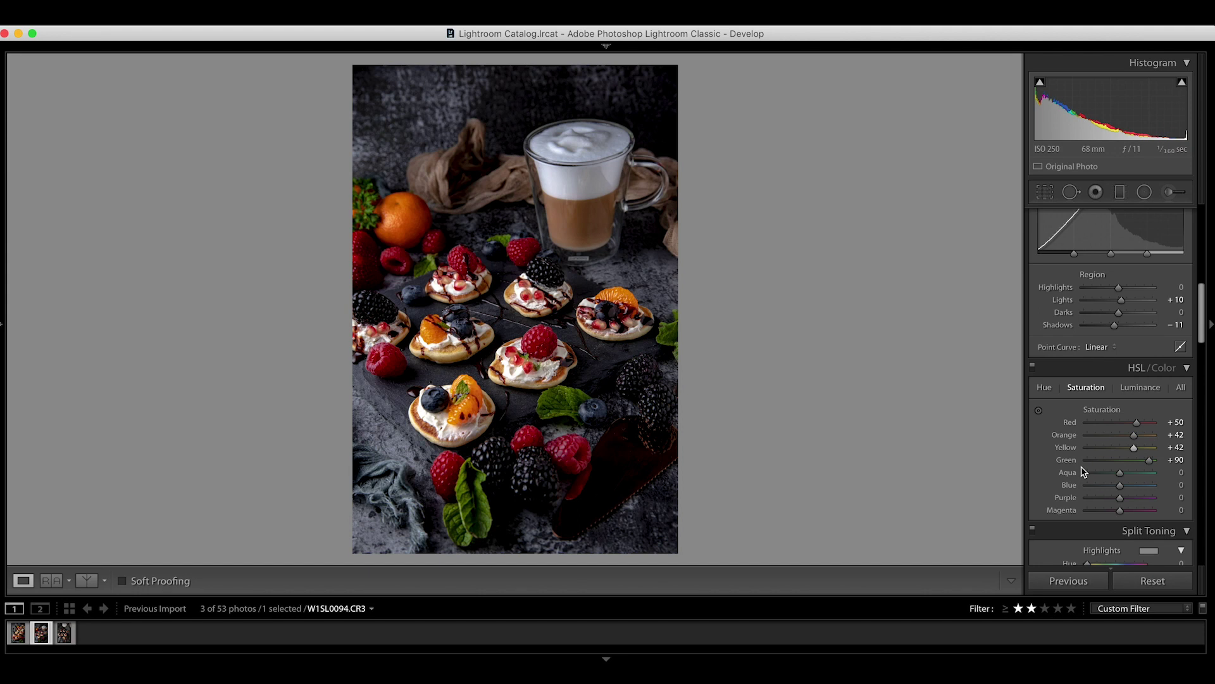
left_click_drag(1134, 448, 1130, 451)
Compare with the reset look, then move on to photo W1SL0103
scroll(1114, 443, "up", 5)
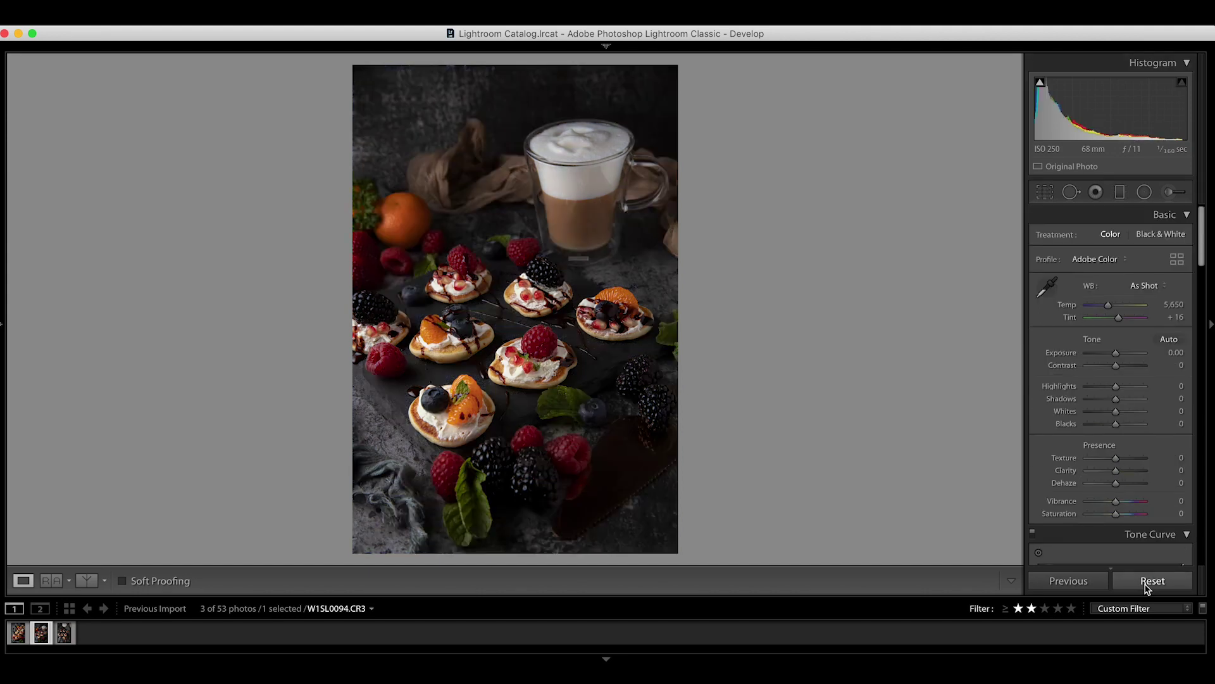
left_click(1152, 580)
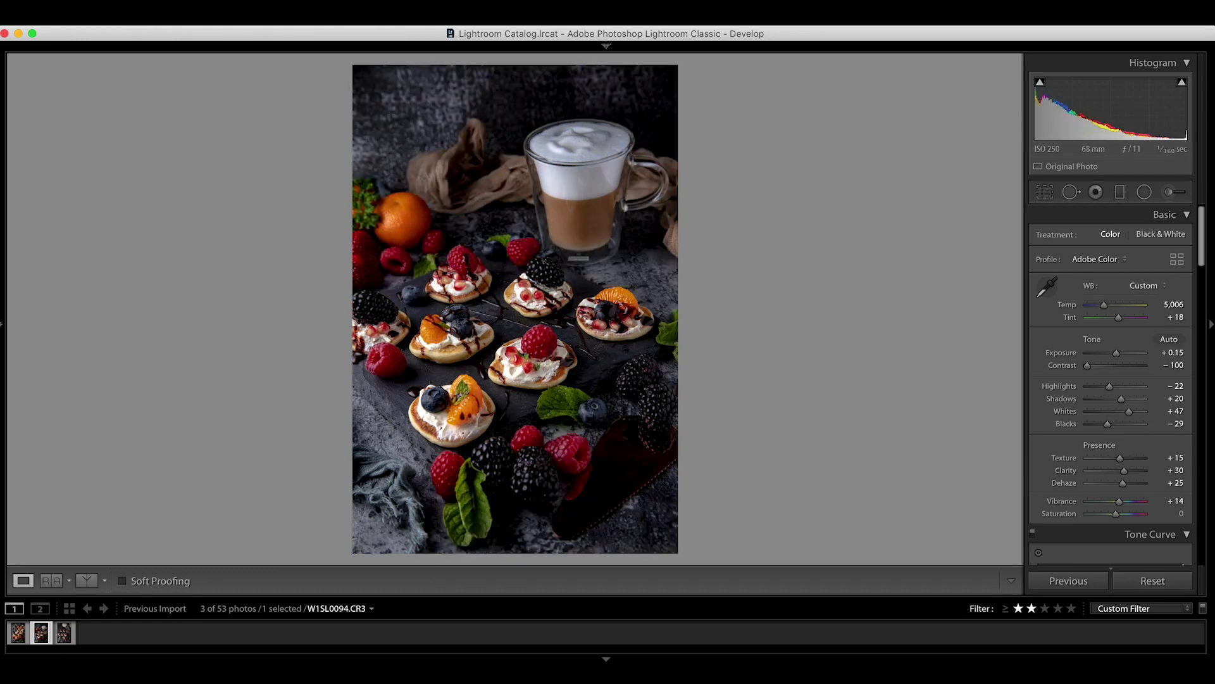
key("Right")
left_click(484, 369)
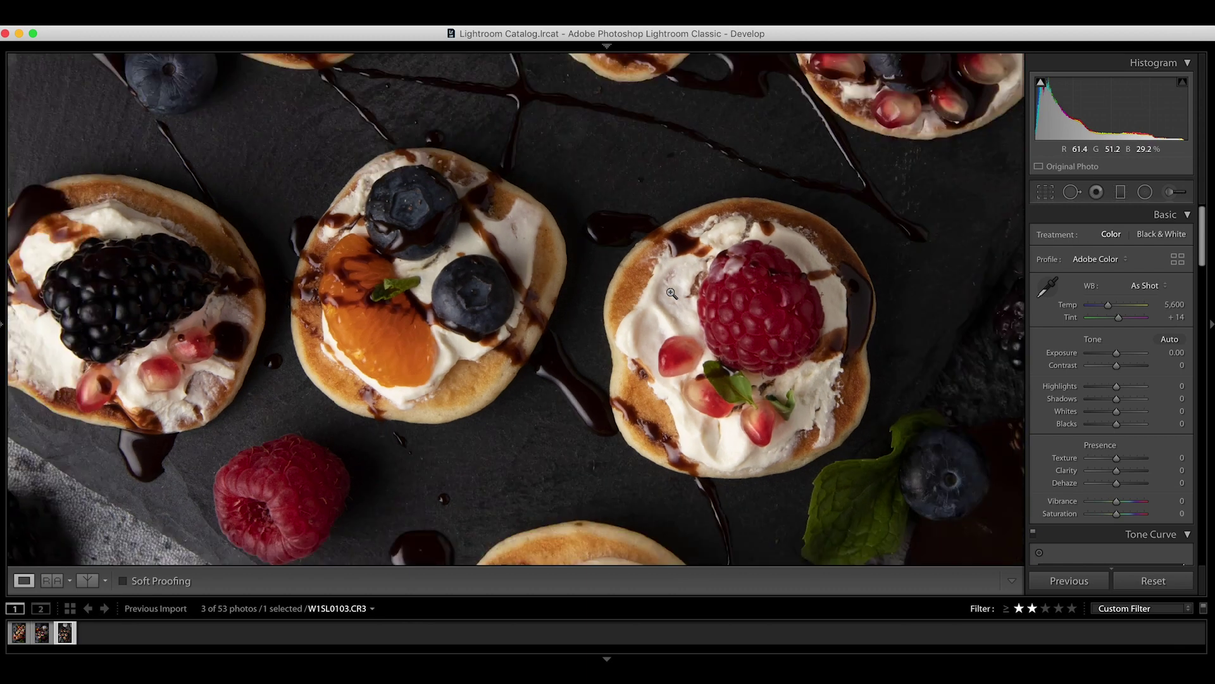
left_click(672, 293)
left_click(519, 176)
left_click(597, 318)
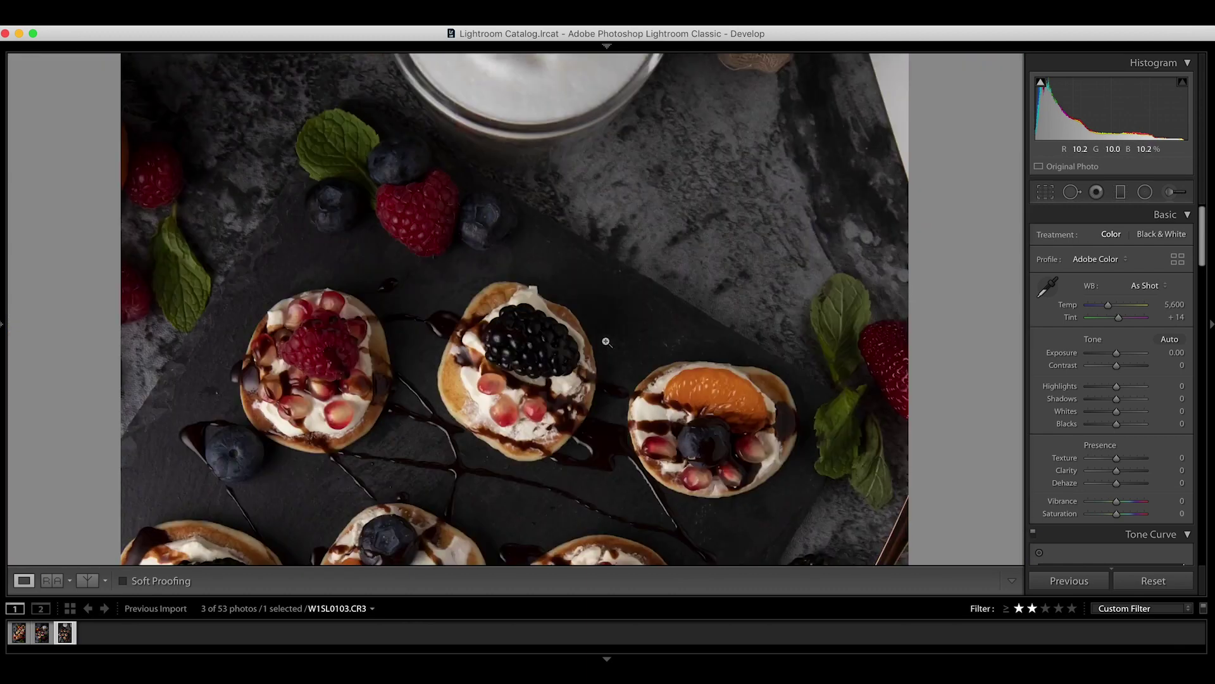
left_click(602, 423)
left_click(485, 307)
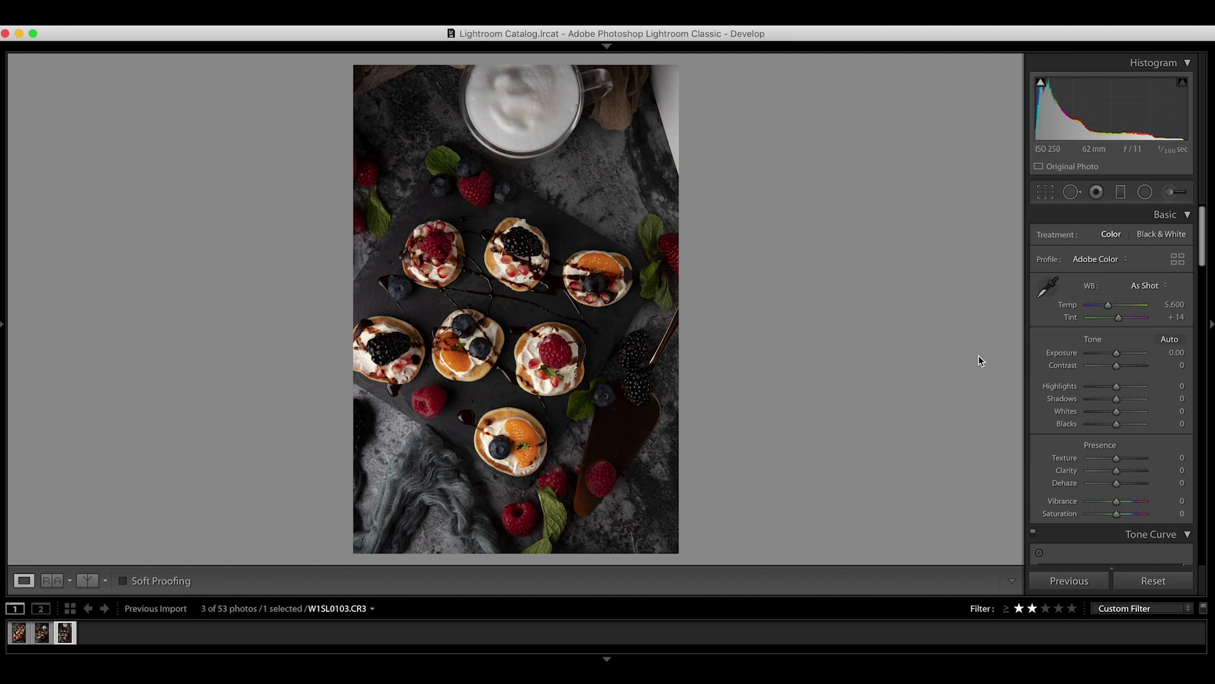
Copy all develop settings from W1SL0094 and paste them onto W1SL0103 with Cmd+Shift+V
left_click(47, 635)
left_click(62, 634)
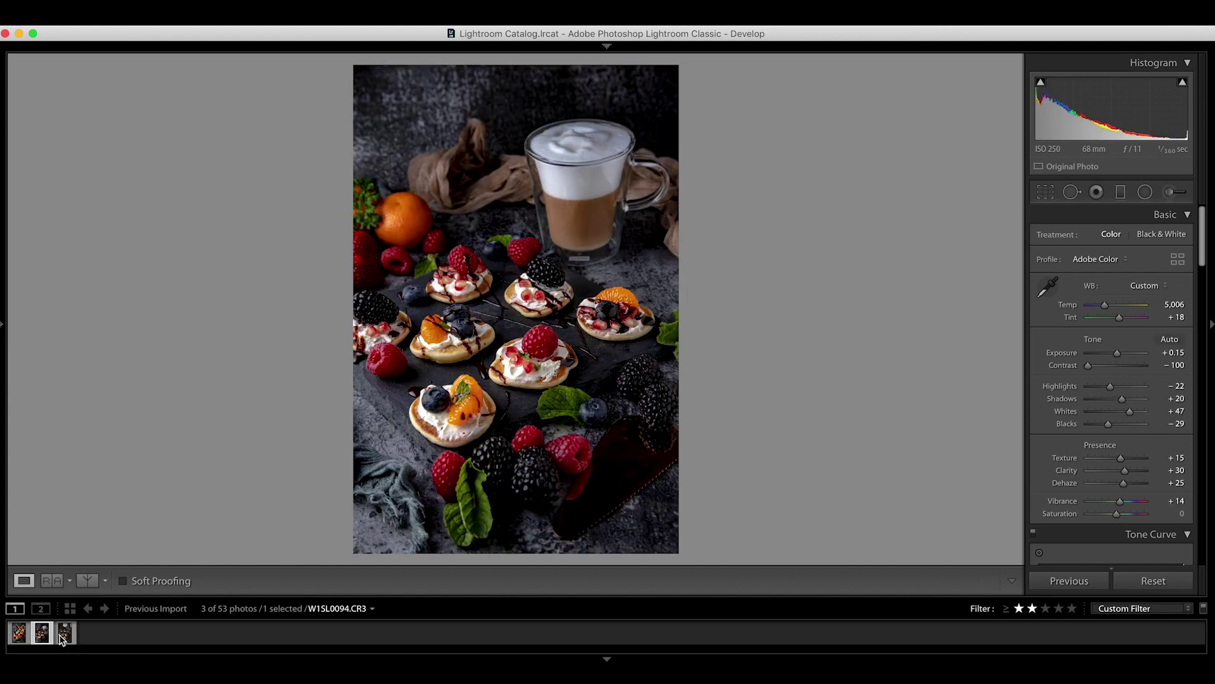
key("super+shift+c")
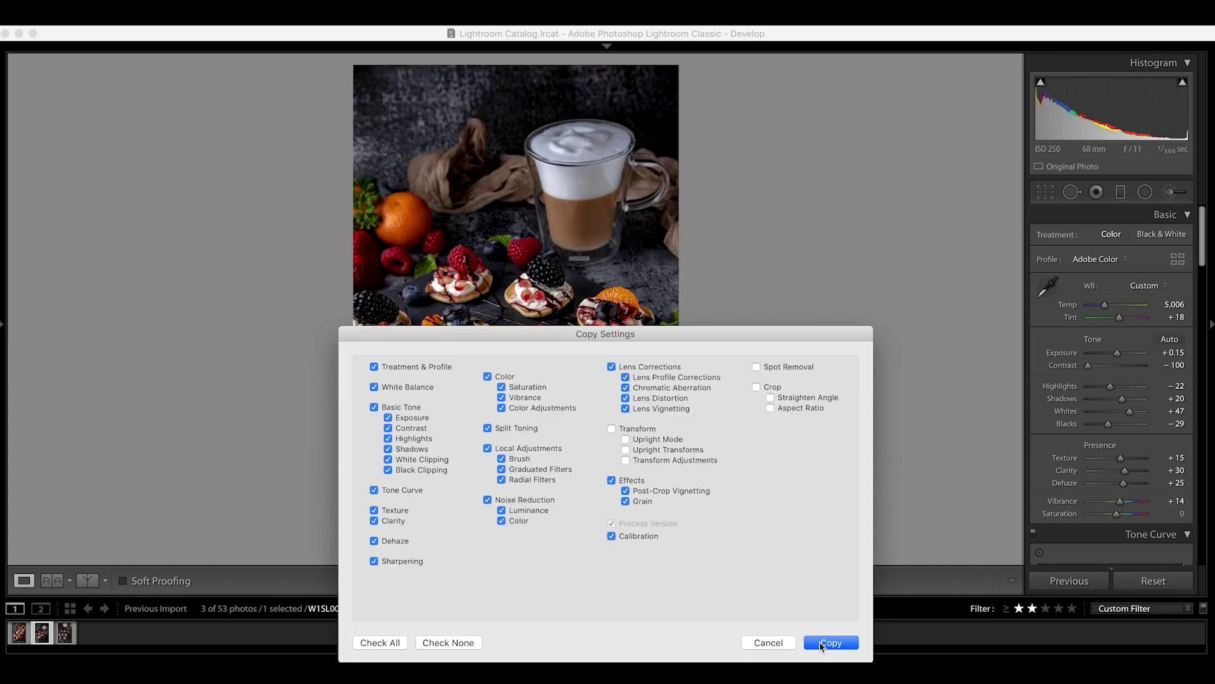
left_click(821, 643)
left_click(67, 638)
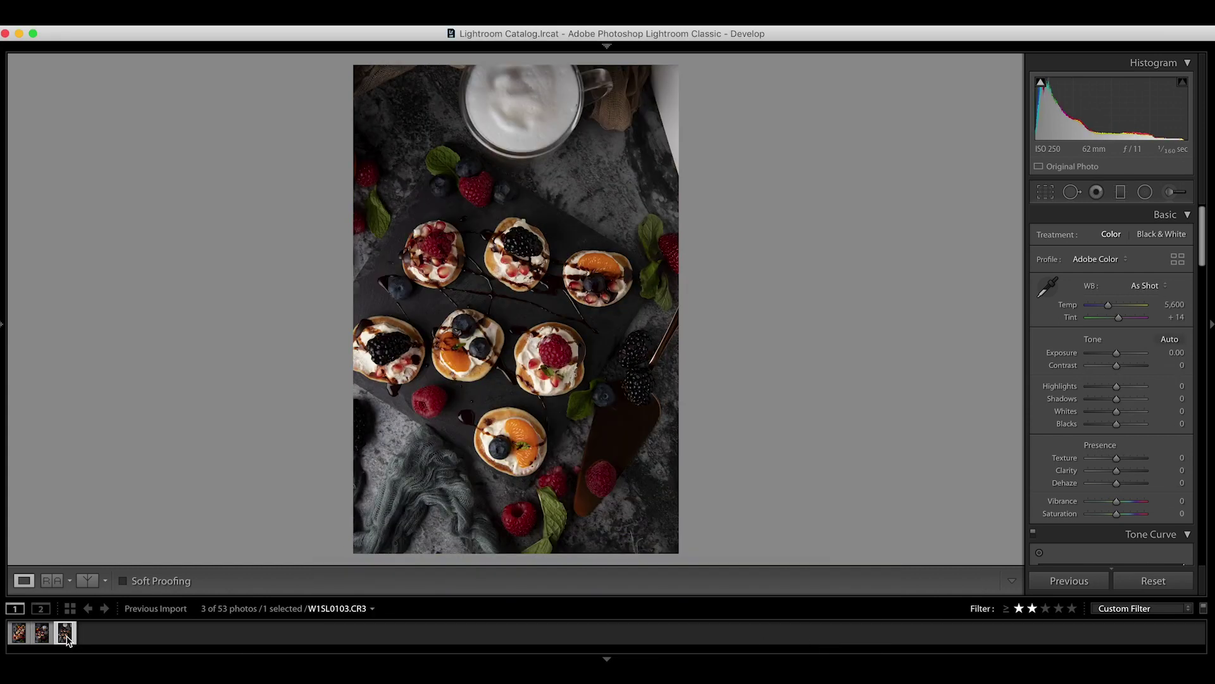
key("super+shift+v")
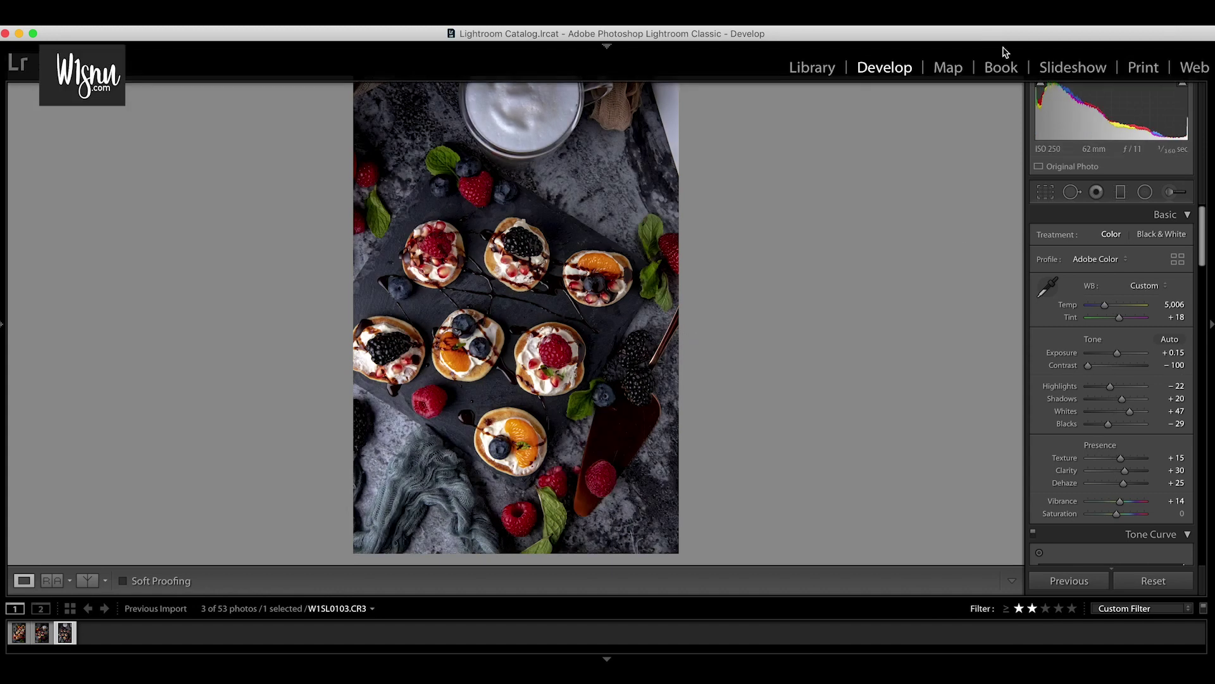
Reset Exposure to 0.00 and set Highlights -51, Shadows +28, Blacks -34, Temp 5,039
double_click(1116, 353)
left_click_drag(1109, 387, 1104, 386)
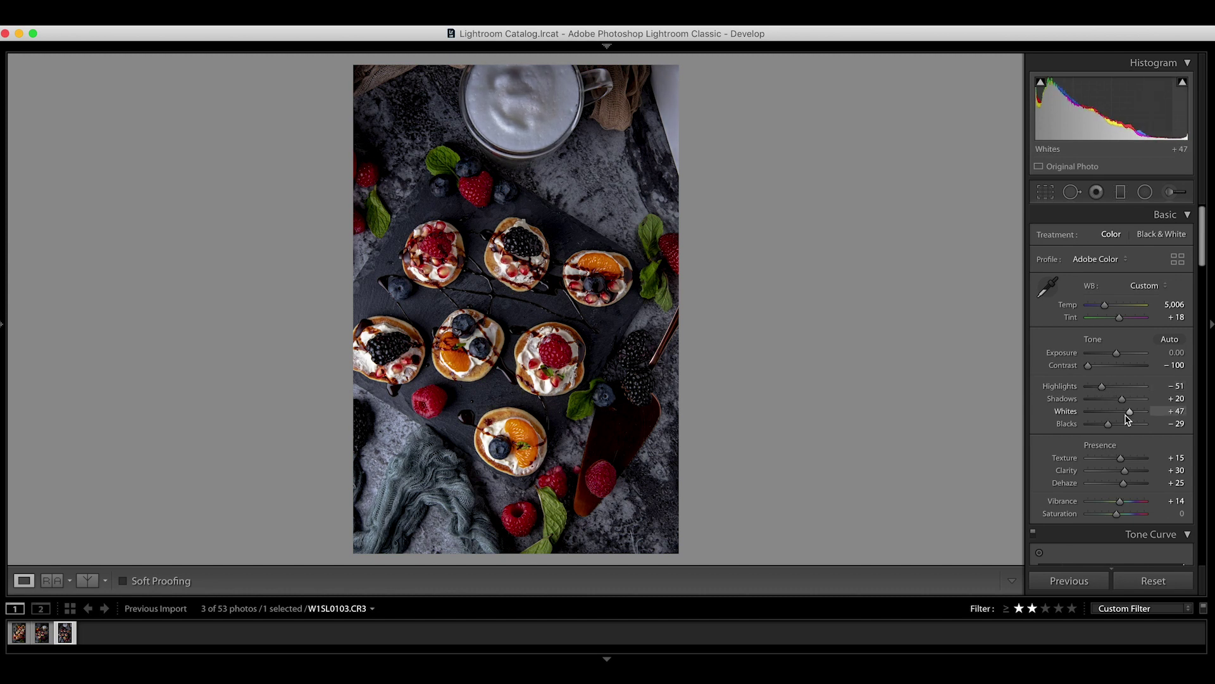
left_click_drag(1121, 402, 1127, 404)
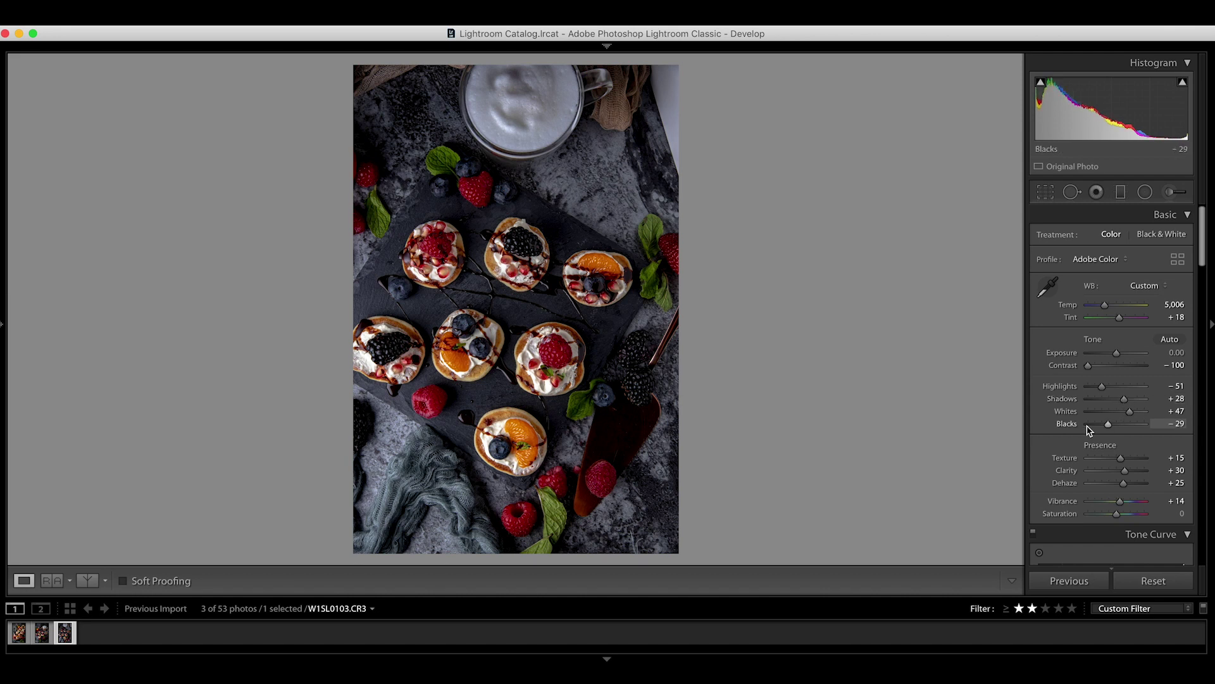
left_click_drag(1090, 427, 1108, 425)
left_click_drag(1104, 306, 1107, 308)
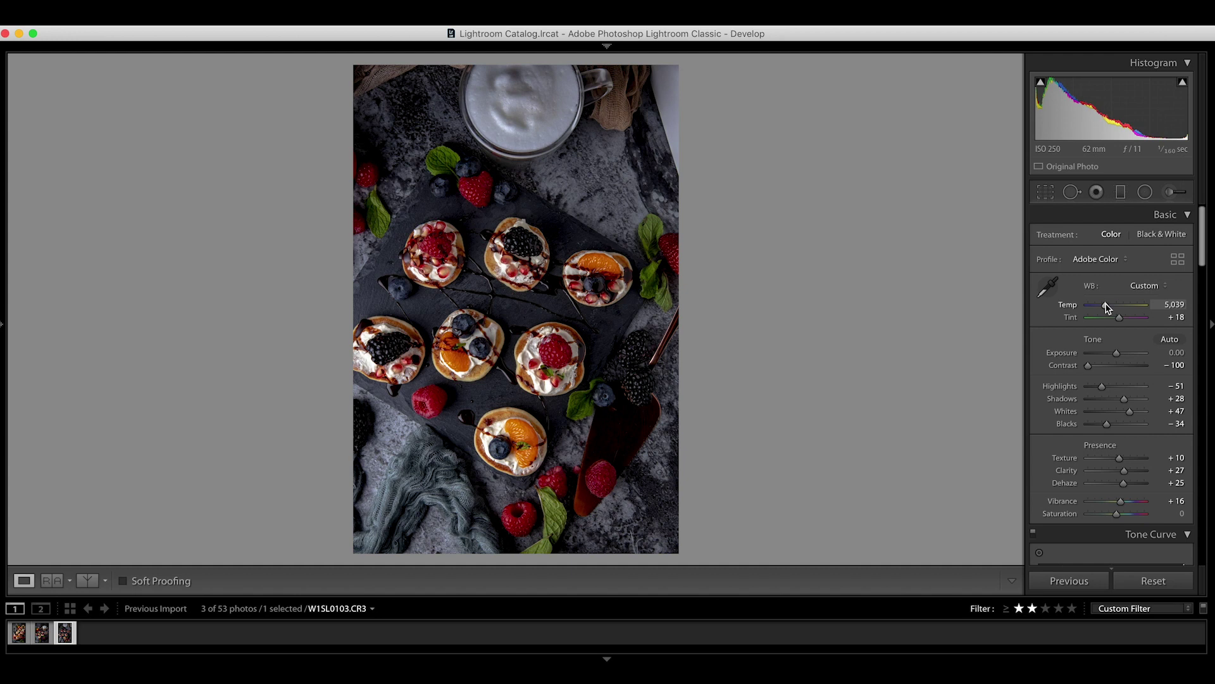
left_click(1155, 583)
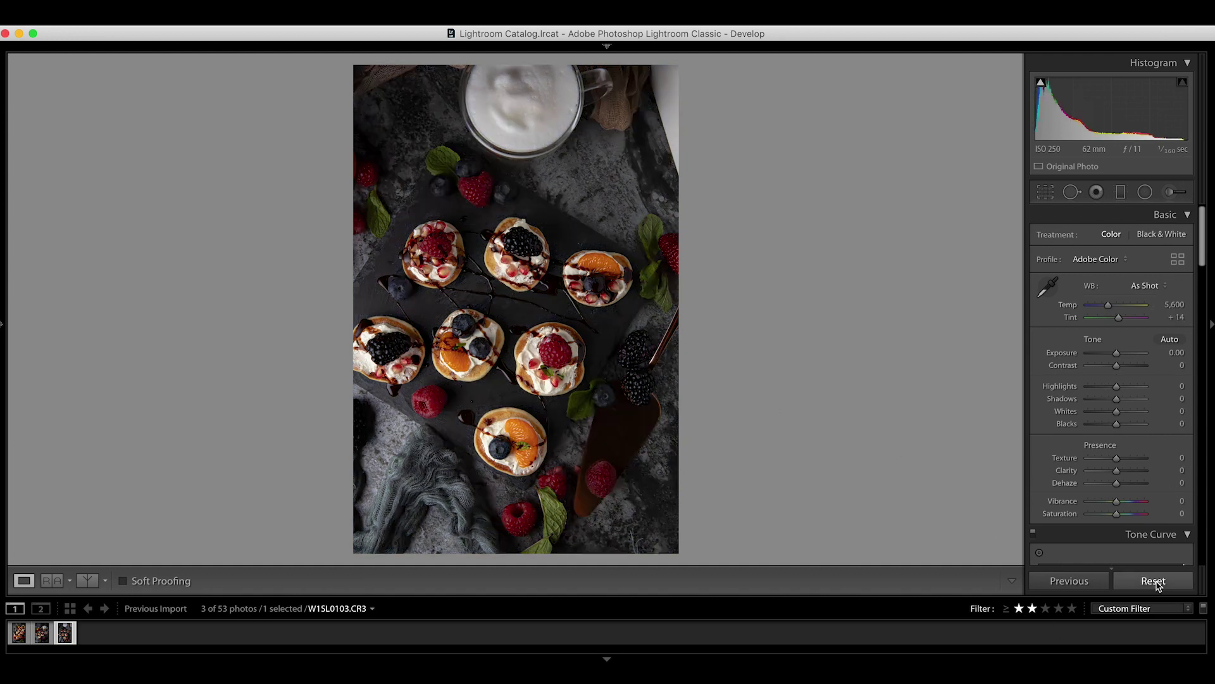
key("super+z")
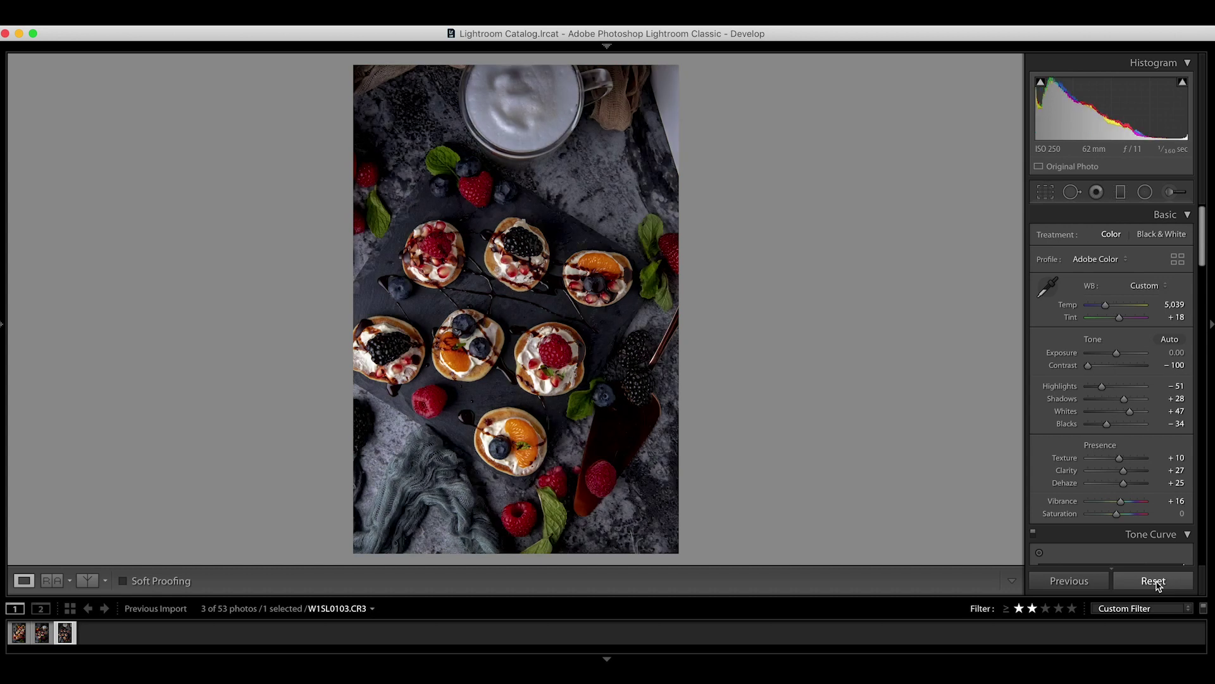
left_click(1157, 583)
key("super+z")
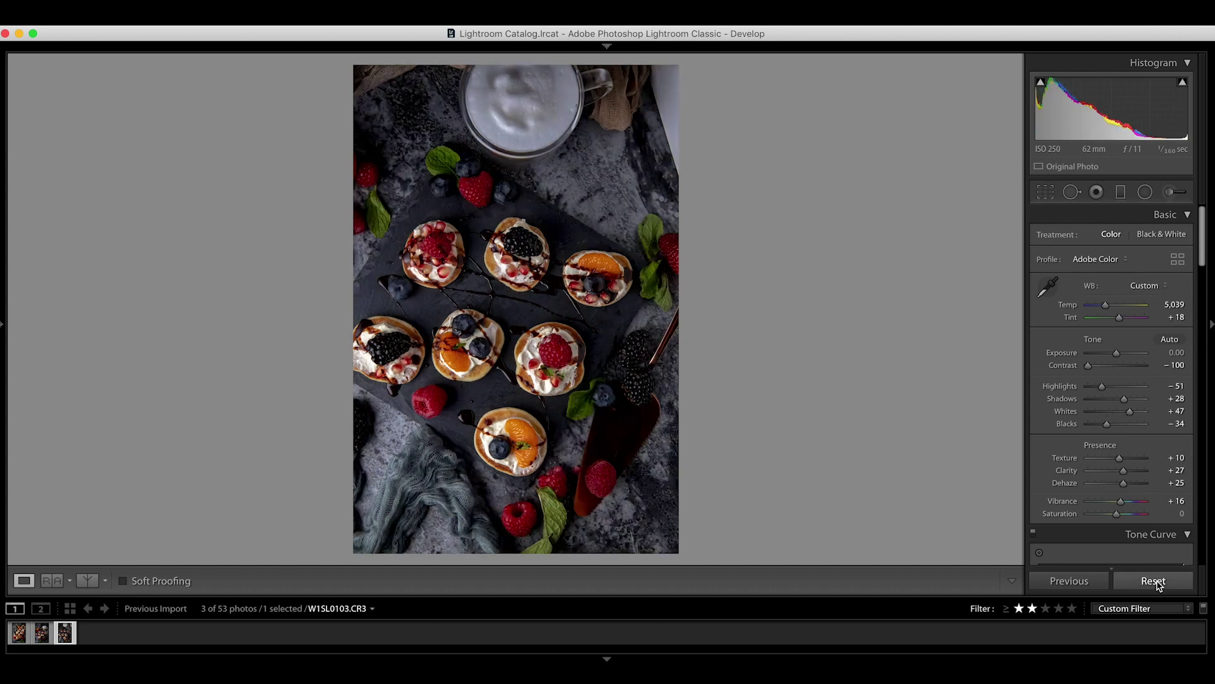